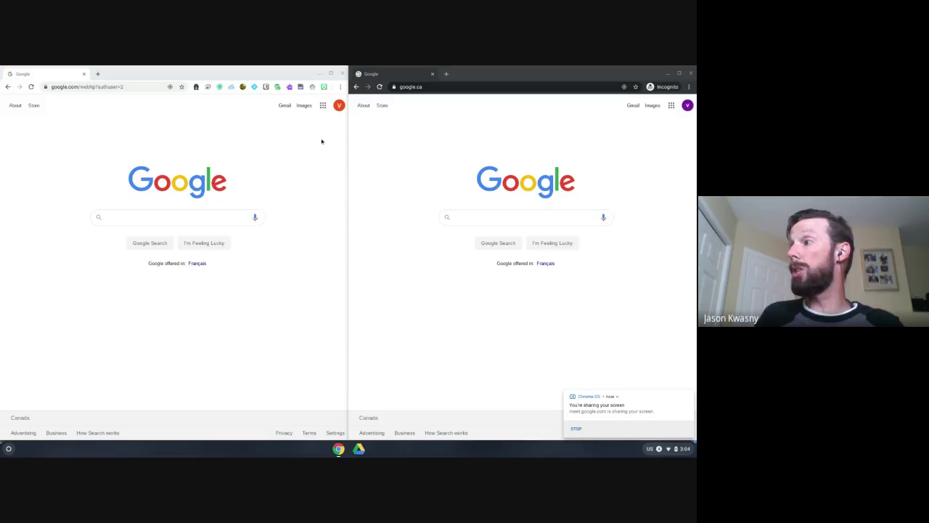
Dismiss the screen-sharing and presenting notifications
{"action": "left_click", "coordinate": [687, 395]}
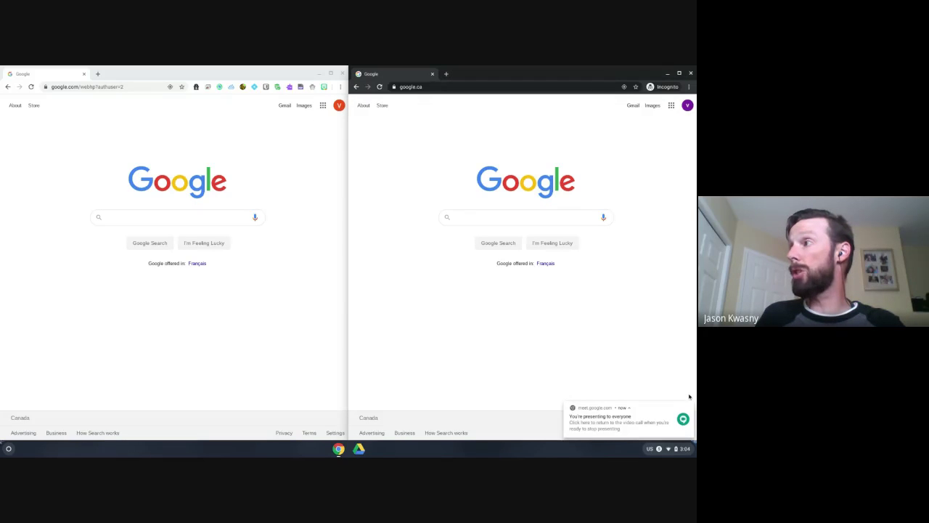
{"action": "left_click", "coordinate": [687, 407]}
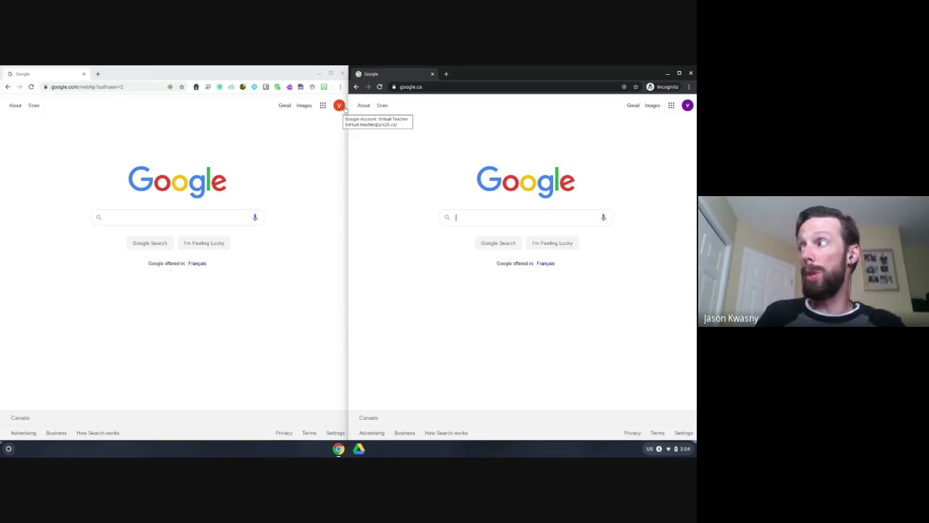
Open takeout.google.com/transfer in the regular browser window and switch to the teacher account
{"action": "left_click", "coordinate": [71, 85]}
{"action": "type", "text": "takeout"}
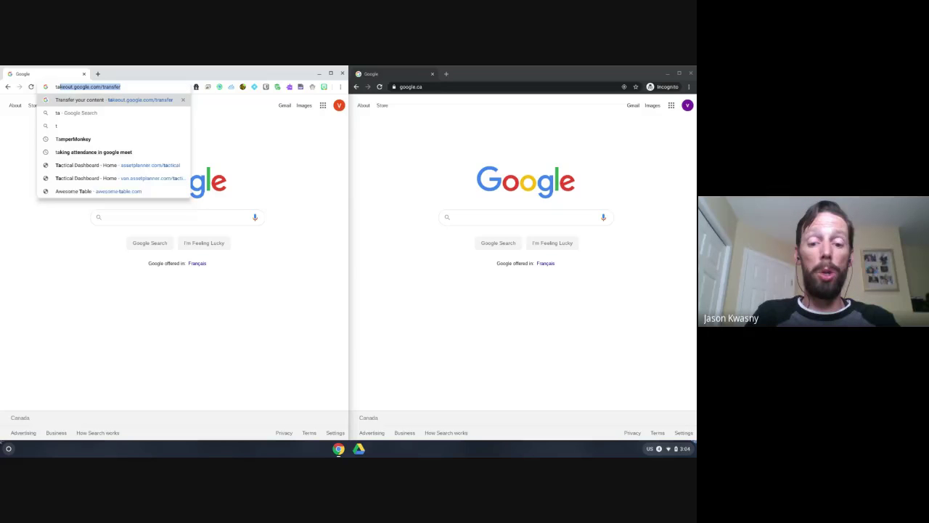
{"action": "type", "text": ".google.com"}
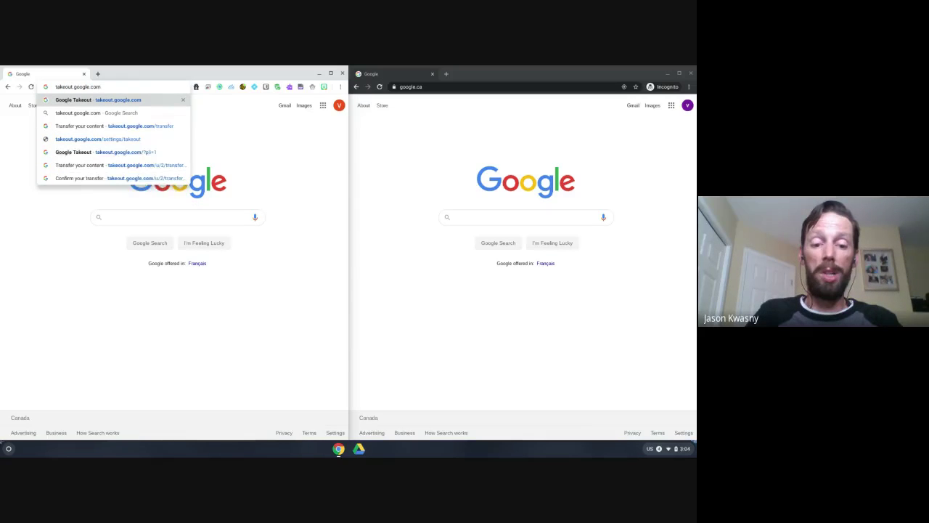
{"action": "type", "text": "/transfer"}
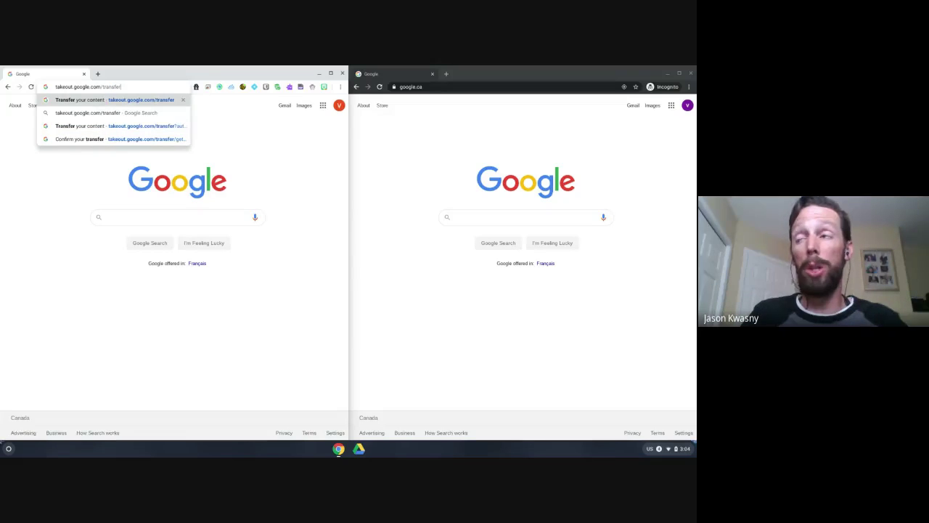
{"action": "key", "text": "Return"}
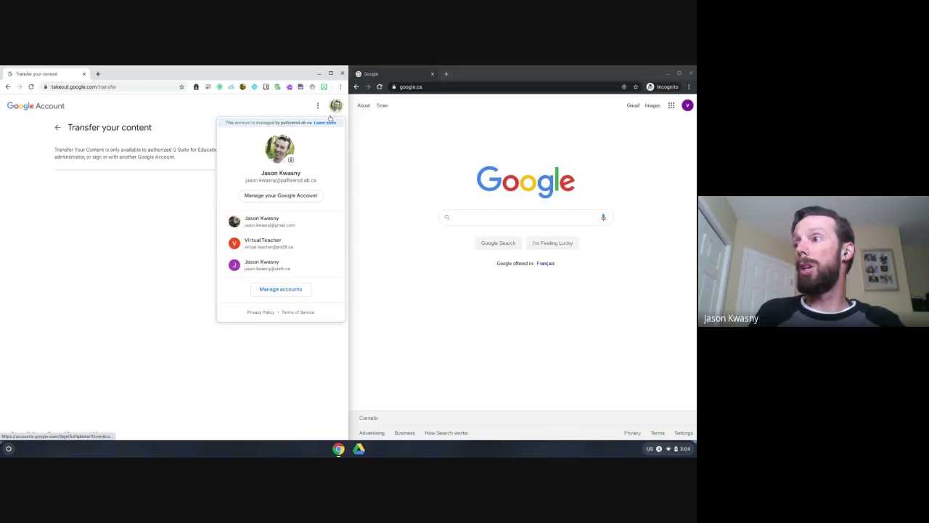
{"action": "left_click", "coordinate": [266, 249]}
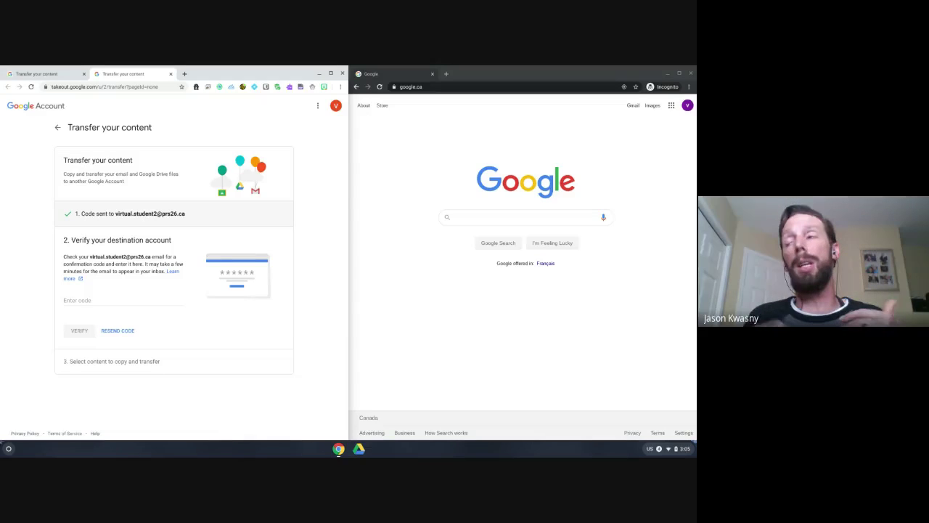
Open the destination student account's Gmail in the incognito window and resend the transfer confirmation code
{"action": "left_click", "coordinate": [632, 105]}
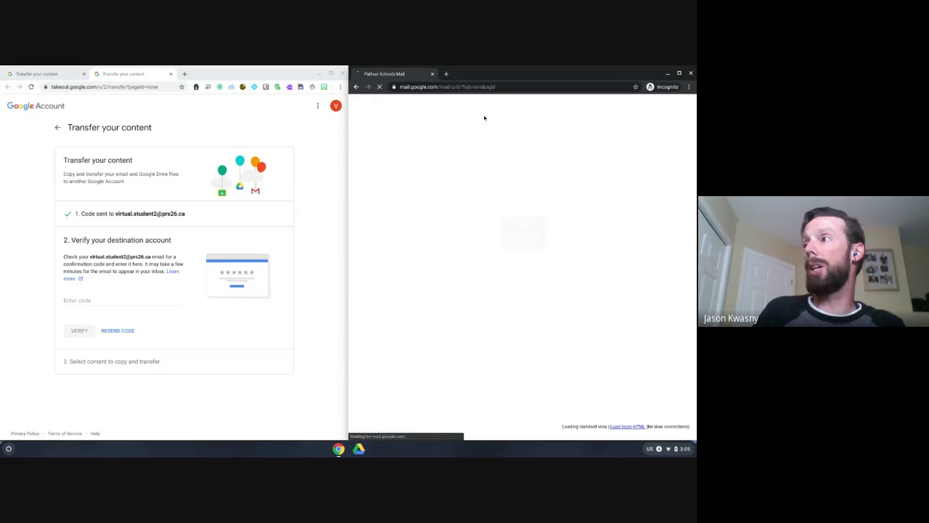
{"action": "left_click", "coordinate": [121, 330]}
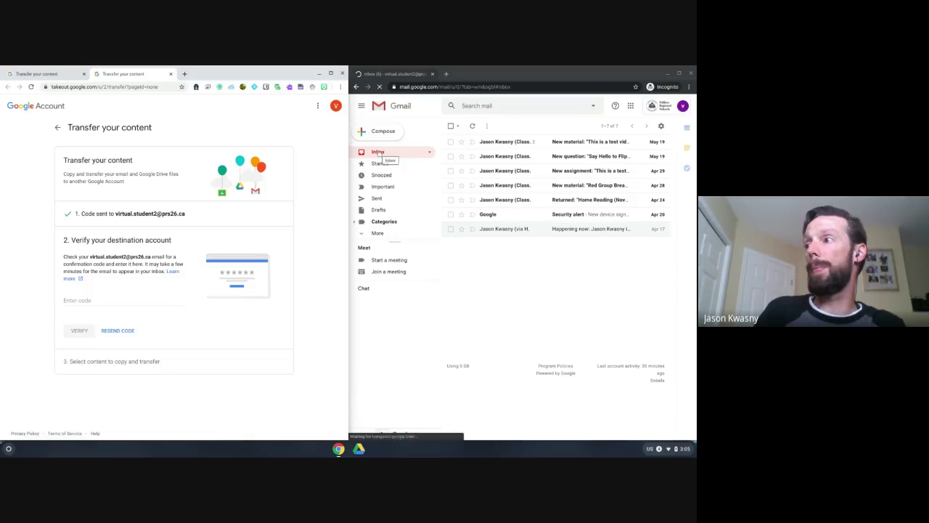
Move the "Verify your account" email from Gmail's Trash to the Inbox
{"action": "left_click", "coordinate": [377, 233]}
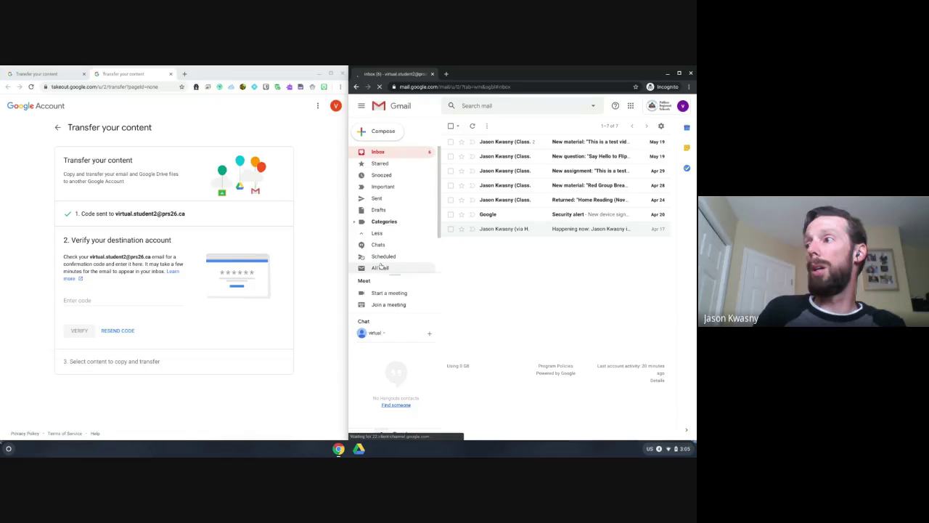
{"action": "scroll", "coordinate": [381, 265], "scroll_direction": "down", "scroll_amount": 3}
{"action": "left_click", "coordinate": [378, 246]}
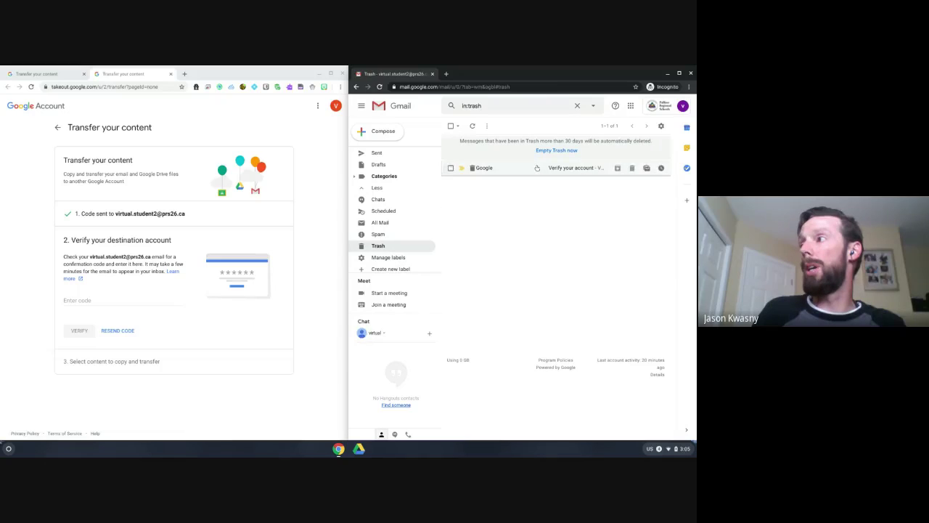
{"action": "left_click", "coordinate": [450, 167]}
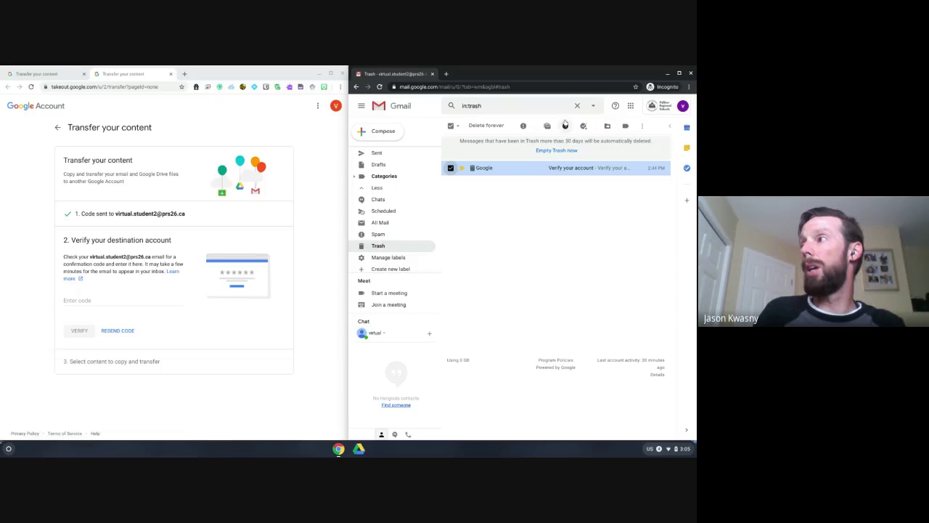
{"action": "left_click", "coordinate": [606, 127]}
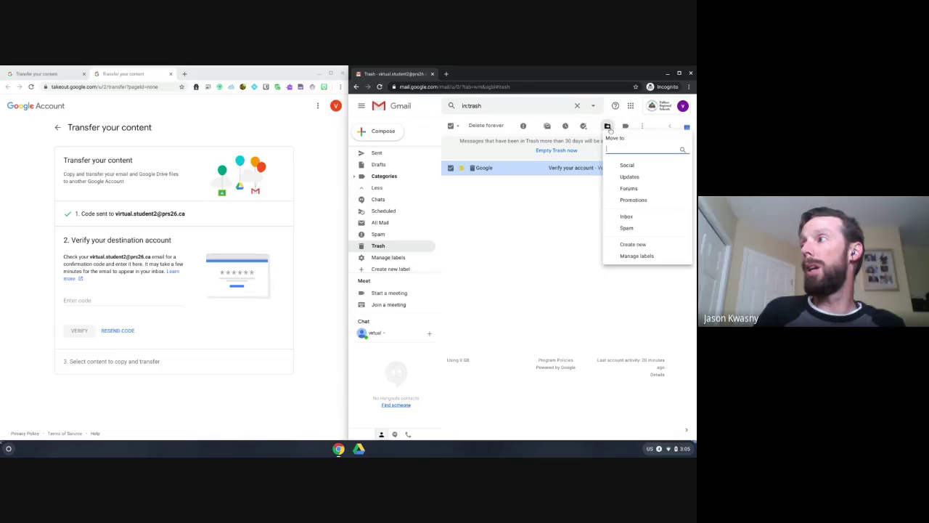
{"action": "left_click", "coordinate": [625, 216]}
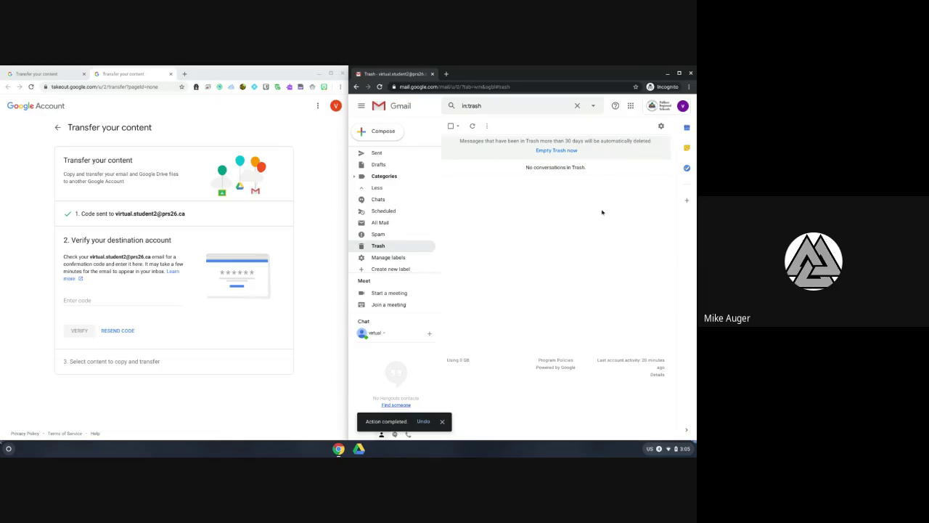
Open the "Verify your account" email in the inbox and request its confirmation code
{"action": "scroll", "coordinate": [405, 199], "scroll_direction": "up", "scroll_amount": 3}
{"action": "left_click", "coordinate": [377, 152]}
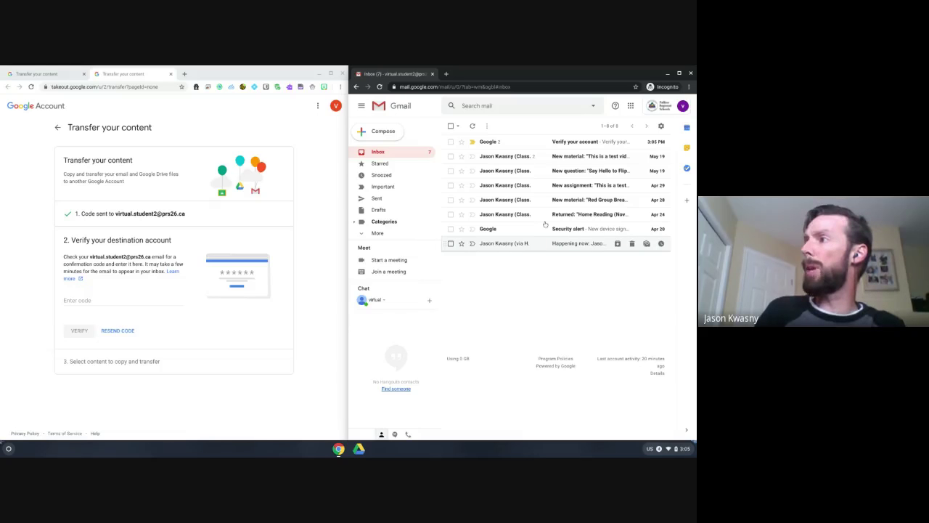
{"action": "left_click", "coordinate": [543, 143]}
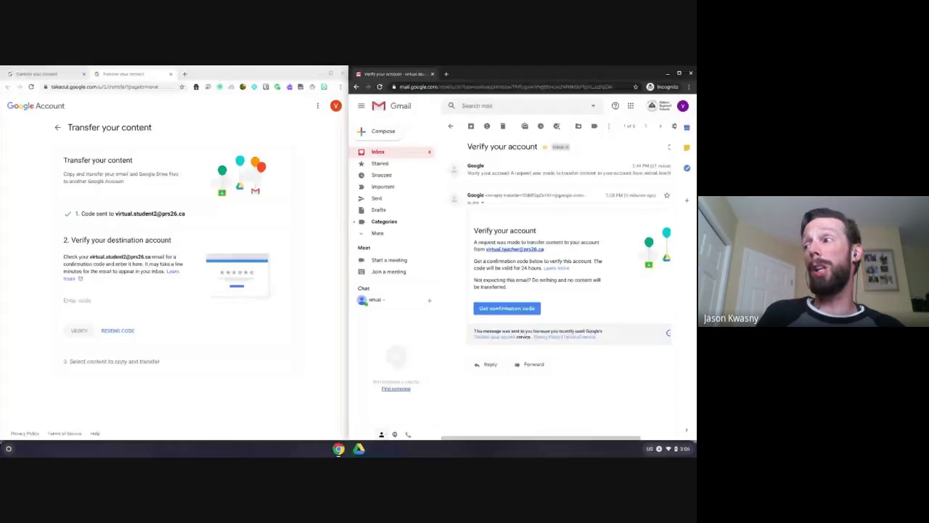
{"action": "left_click", "coordinate": [517, 310]}
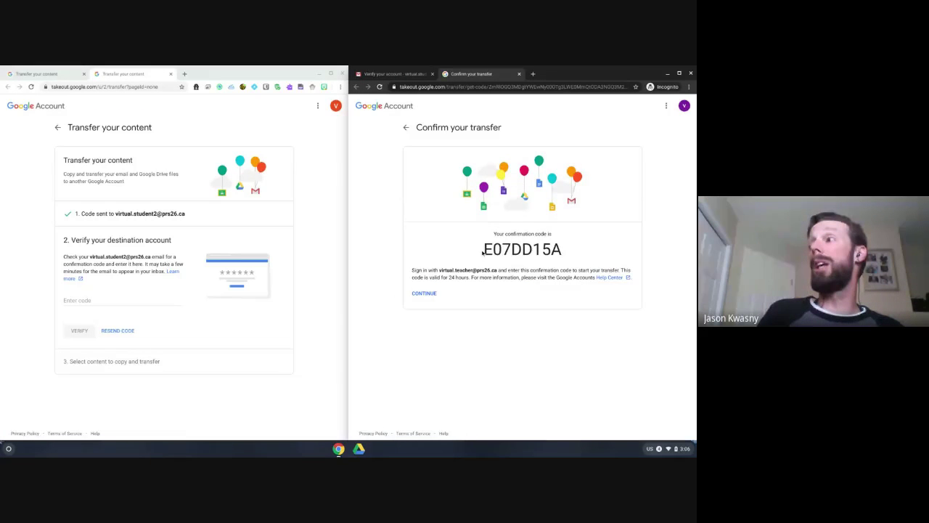
Copy the confirmation code into the code field of the transfer page and verify the destination account
{"action": "left_click_drag", "start_coordinate": [483, 251], "coordinate": [564, 255]}
{"action": "key", "text": "ctrl+c"}
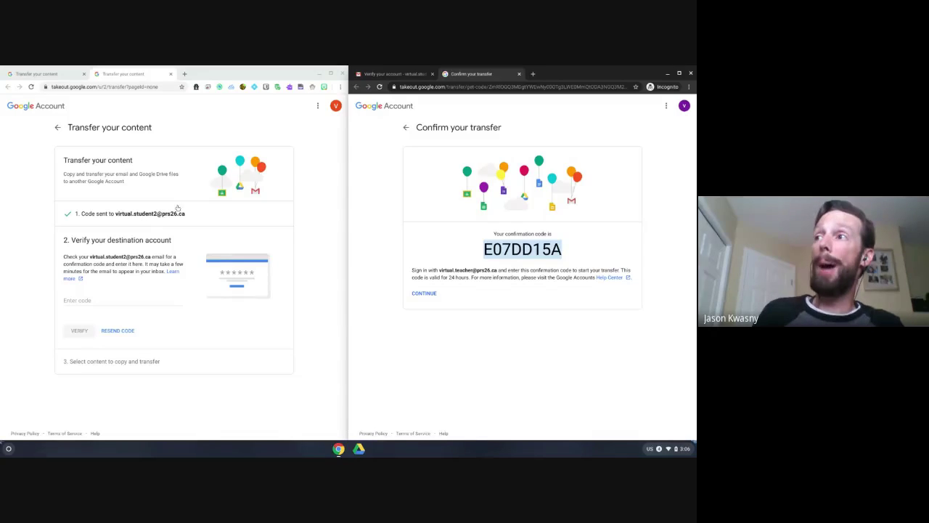
{"action": "left_click", "coordinate": [209, 72]}
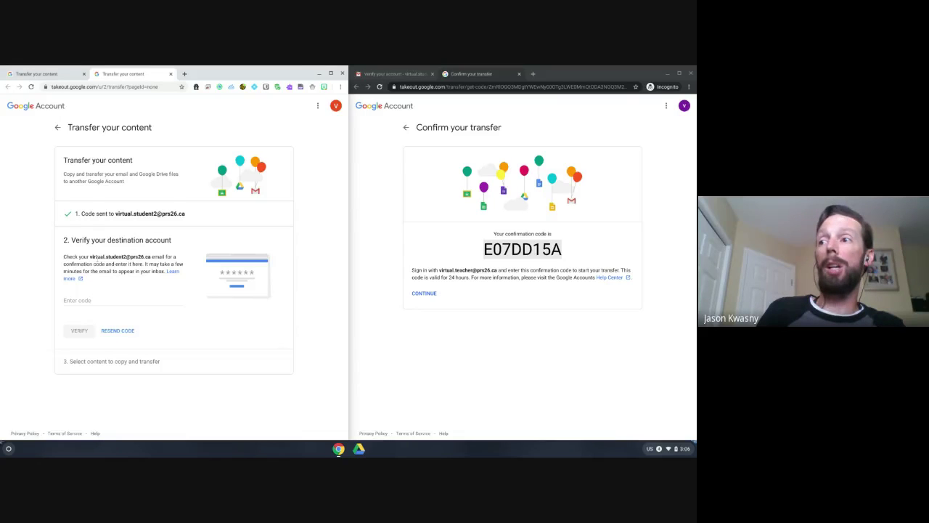
{"action": "left_click", "coordinate": [86, 302]}
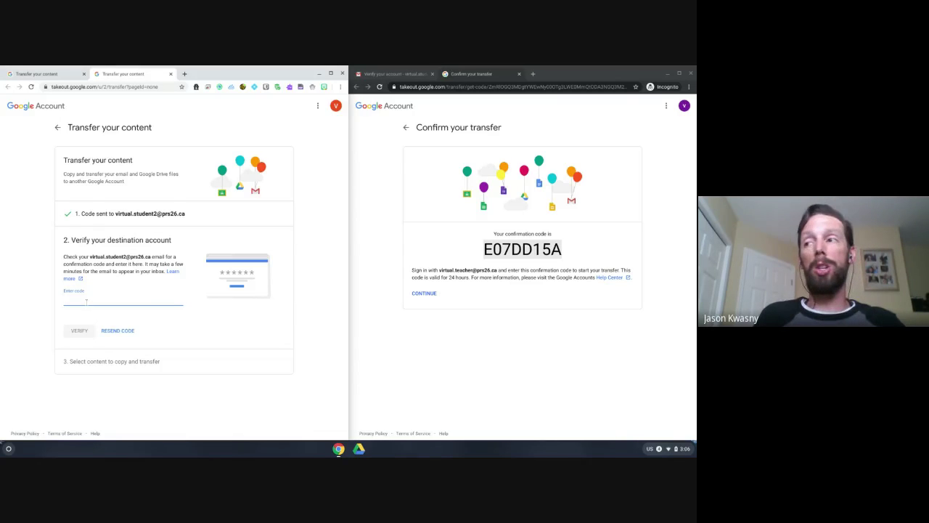
{"action": "key", "text": "ctrl+v"}
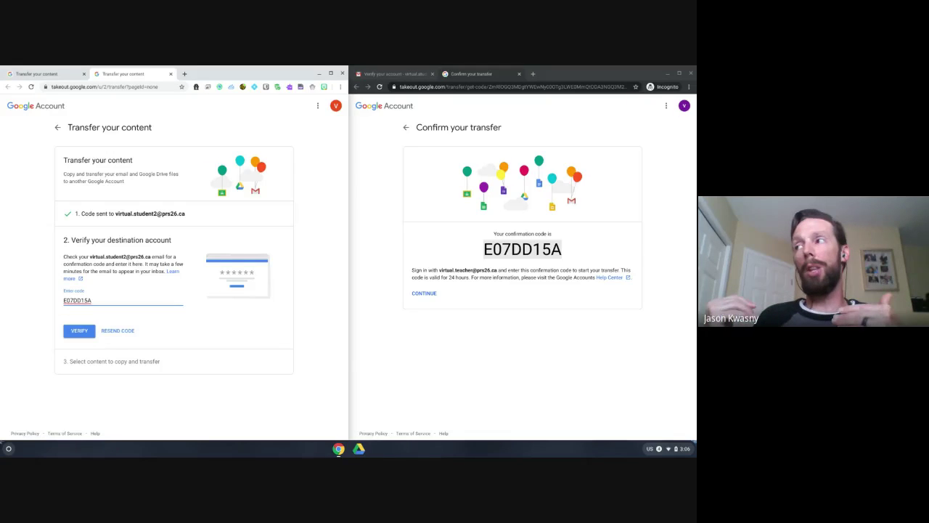
{"action": "left_click", "coordinate": [80, 331]}
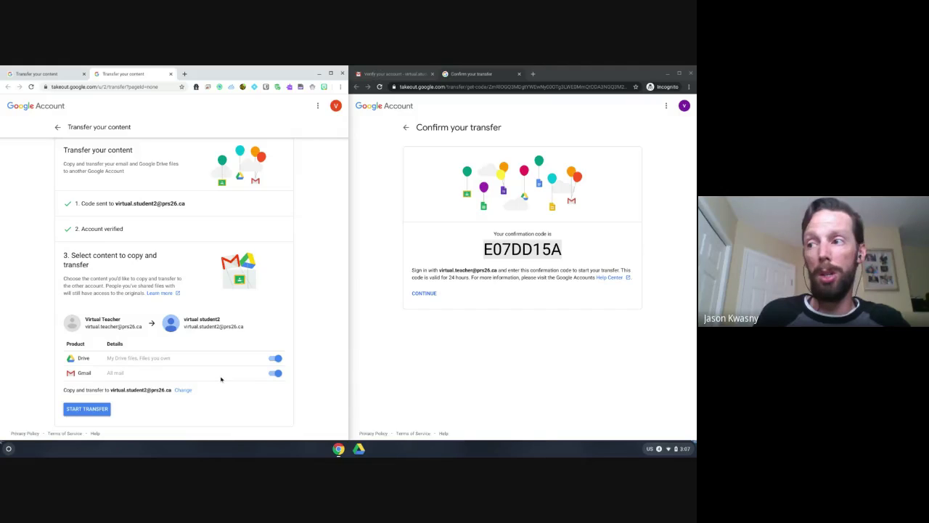
Try to start the transfer by submitting the account password for the preselected account, and close the sign-in page
{"action": "left_click", "coordinate": [81, 410]}
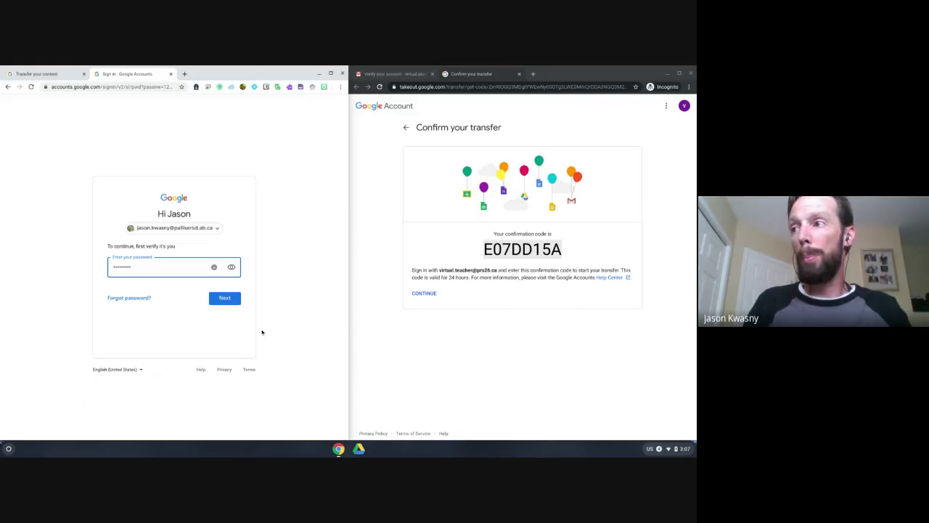
{"action": "left_click", "coordinate": [220, 296]}
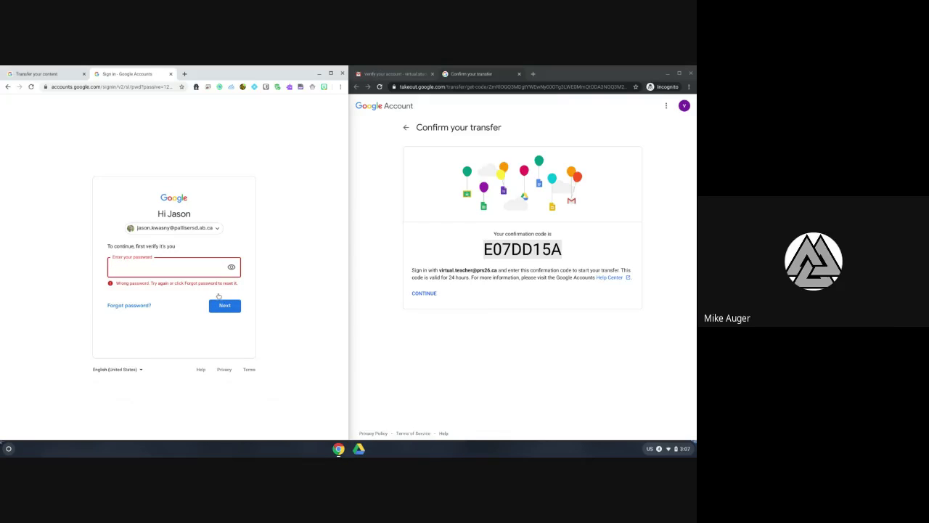
{"action": "left_click", "coordinate": [169, 74]}
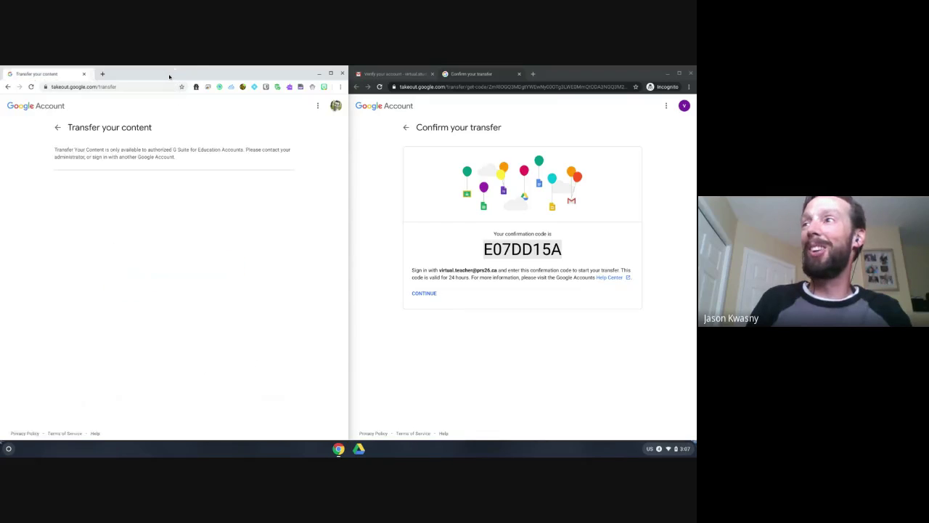
Reopen takeout.google.com/transfer and switch back to the teacher account
{"action": "left_click", "coordinate": [56, 127]}
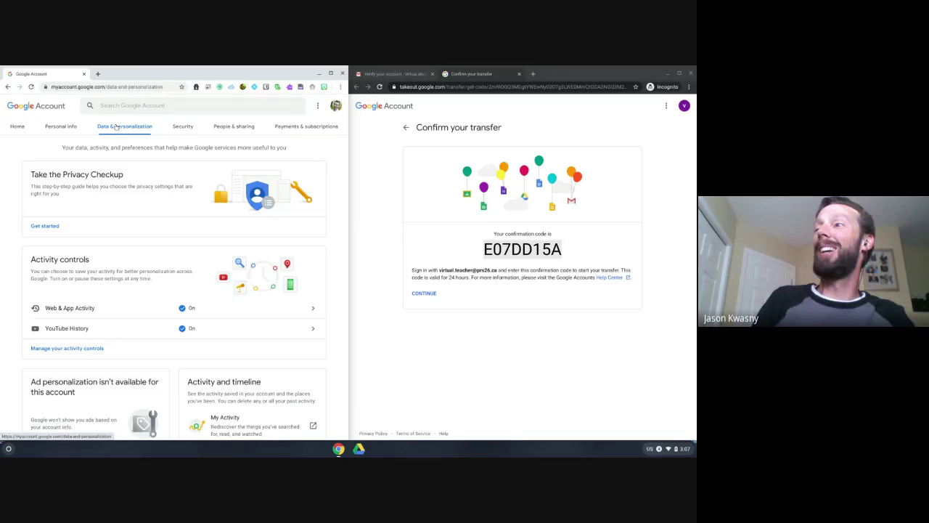
{"action": "left_click", "coordinate": [125, 86]}
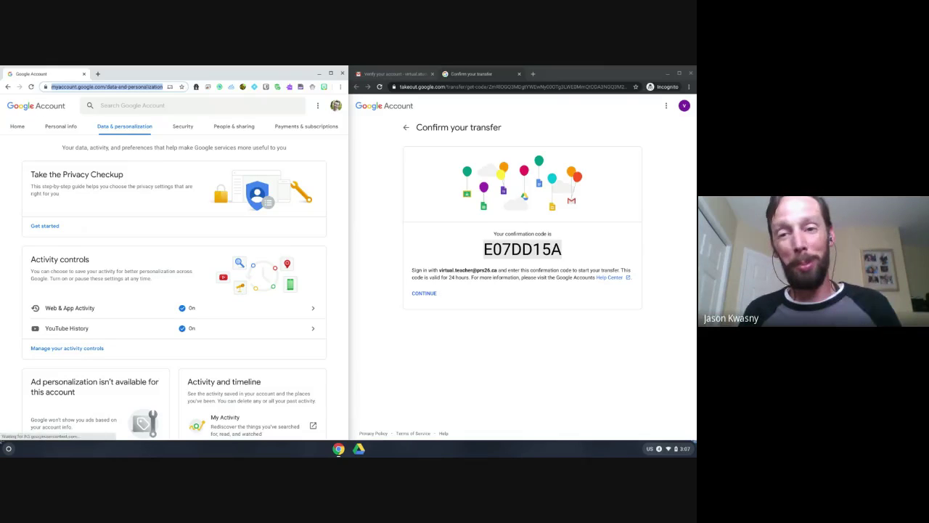
{"action": "type", "text": "takeout"}
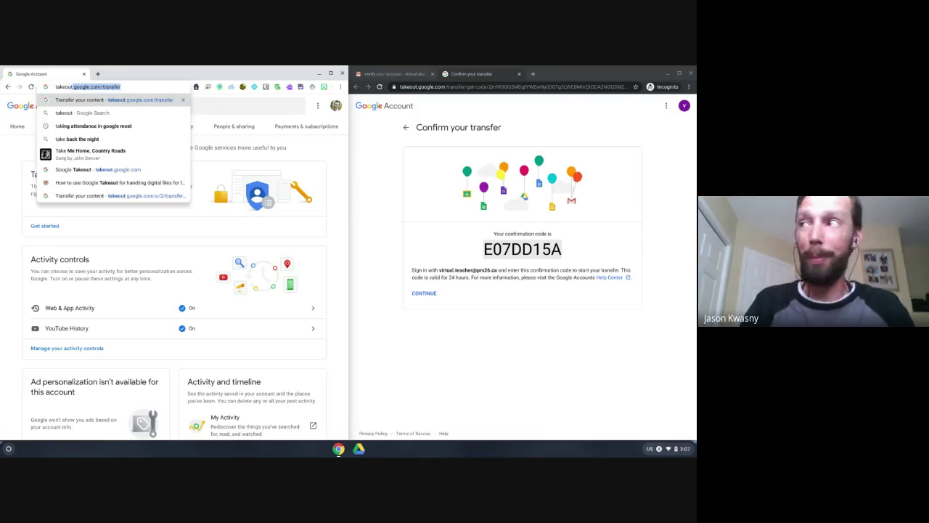
{"action": "key", "text": "Return"}
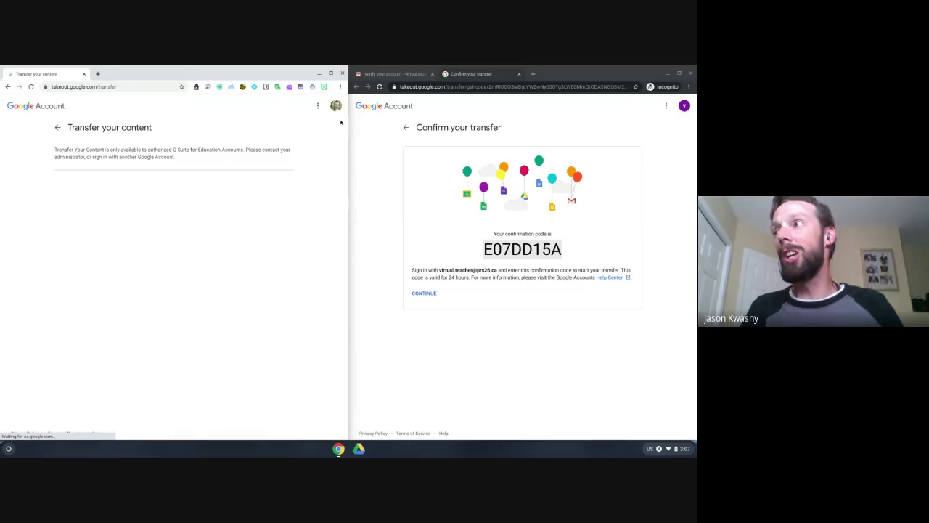
{"action": "left_click", "coordinate": [336, 105]}
{"action": "left_click", "coordinate": [272, 241]}
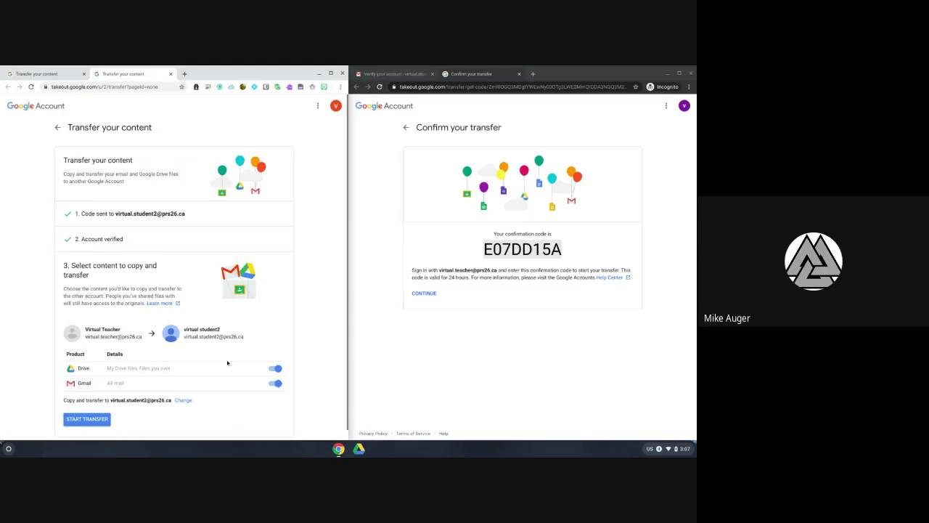
Start the transfer of Drive and Gmail, choose the teacher account for verification, and submit its account password
{"action": "scroll", "coordinate": [236, 355], "scroll_direction": "down", "scroll_amount": 1}
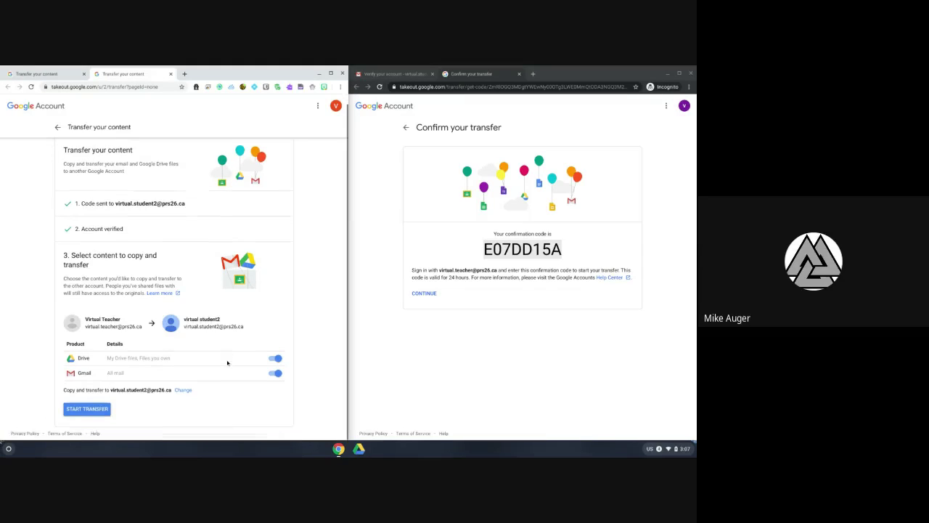
{"action": "left_click", "coordinate": [101, 409]}
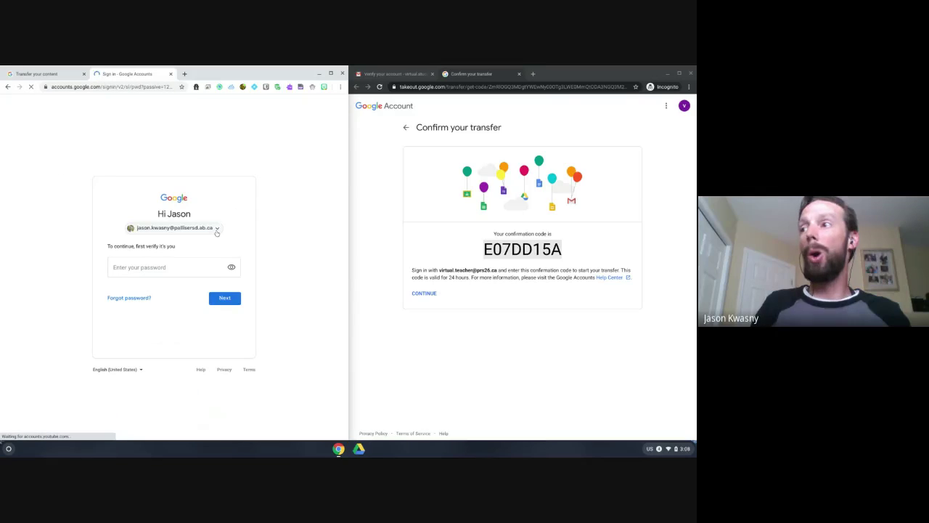
{"action": "left_click", "coordinate": [216, 230]}
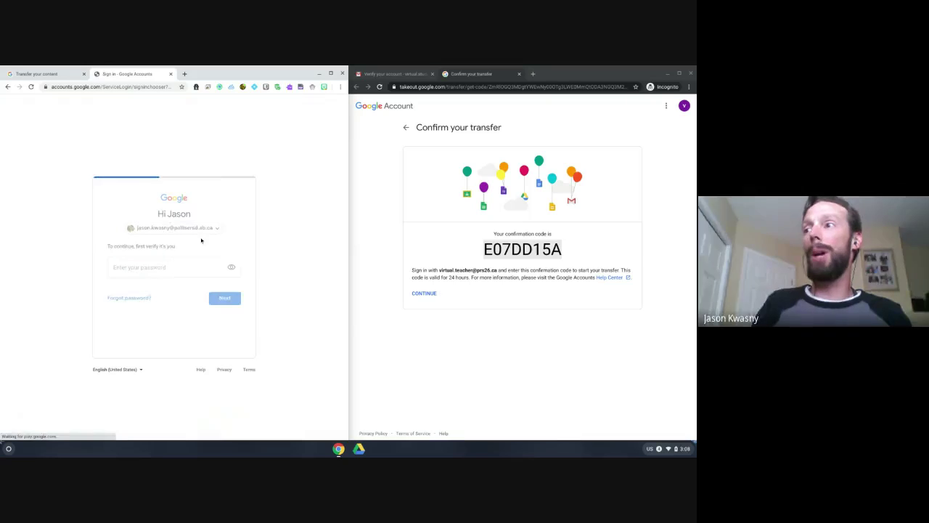
{"action": "left_click", "coordinate": [152, 282]}
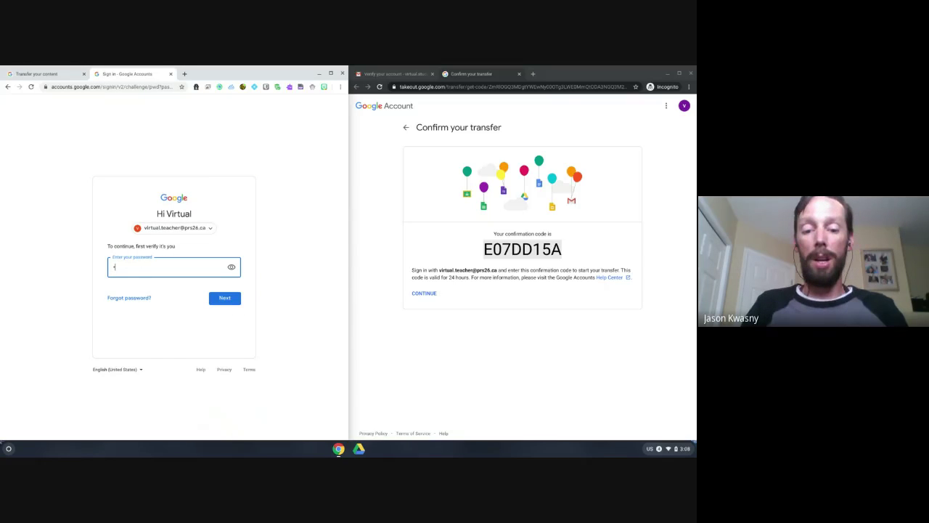
{"action": "type", "text": "••••••"}
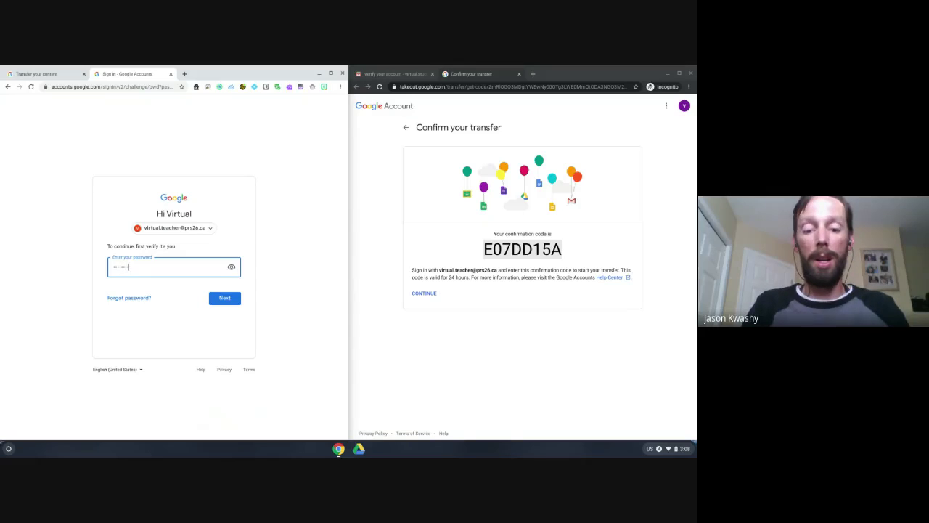
{"action": "left_click", "coordinate": [224, 299]}
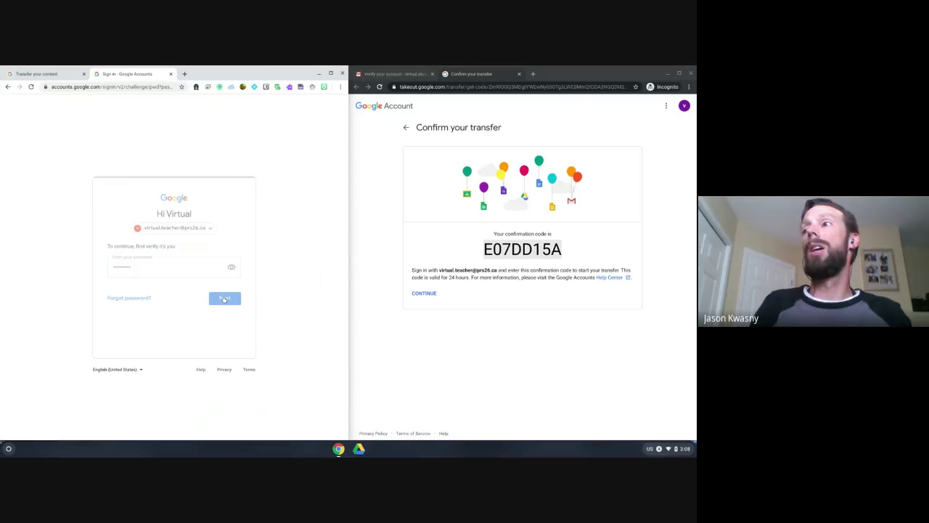
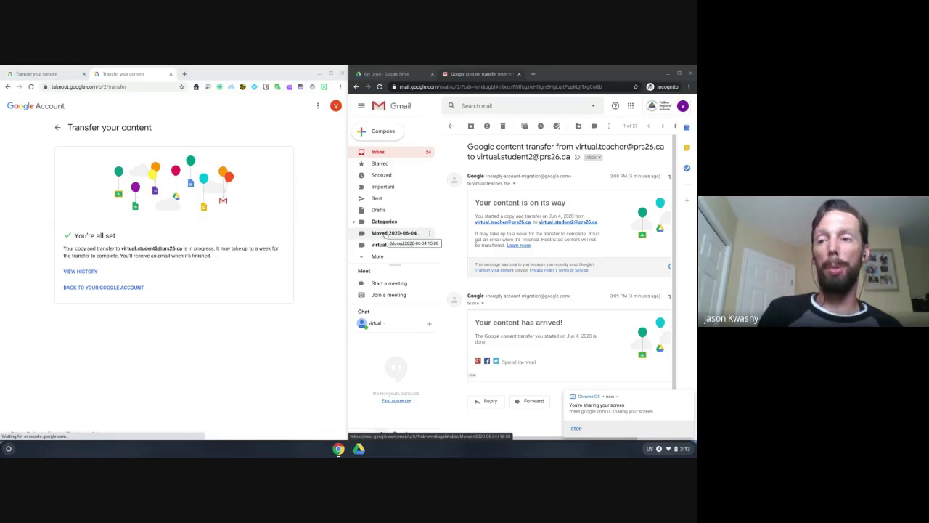
{"action": "left_click", "coordinate": [391, 233]}
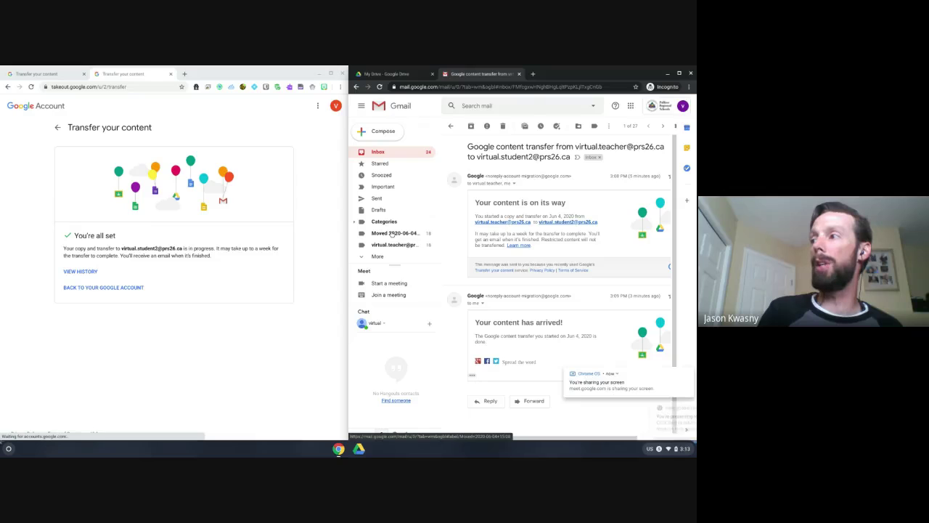
{"action": "left_click", "coordinate": [390, 233]}
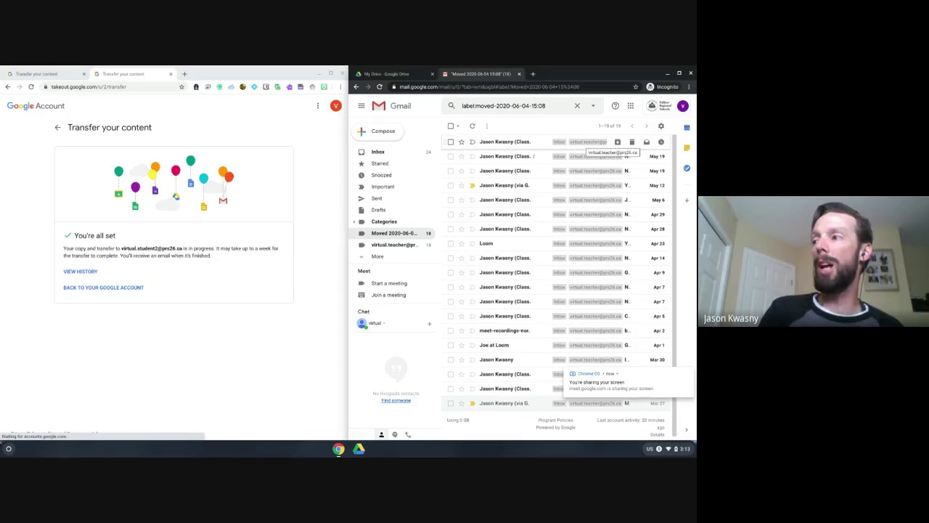
{"action": "left_click", "coordinate": [379, 246]}
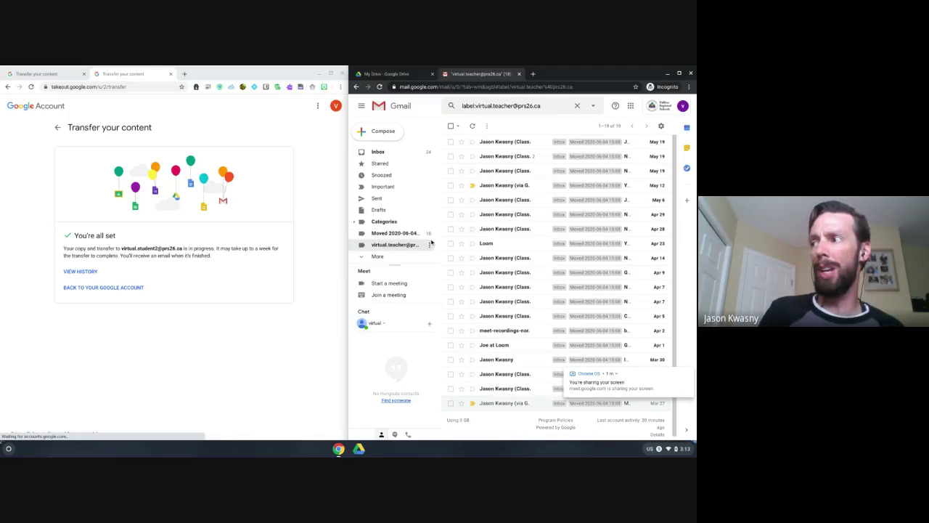
{"action": "left_click", "coordinate": [429, 154]}
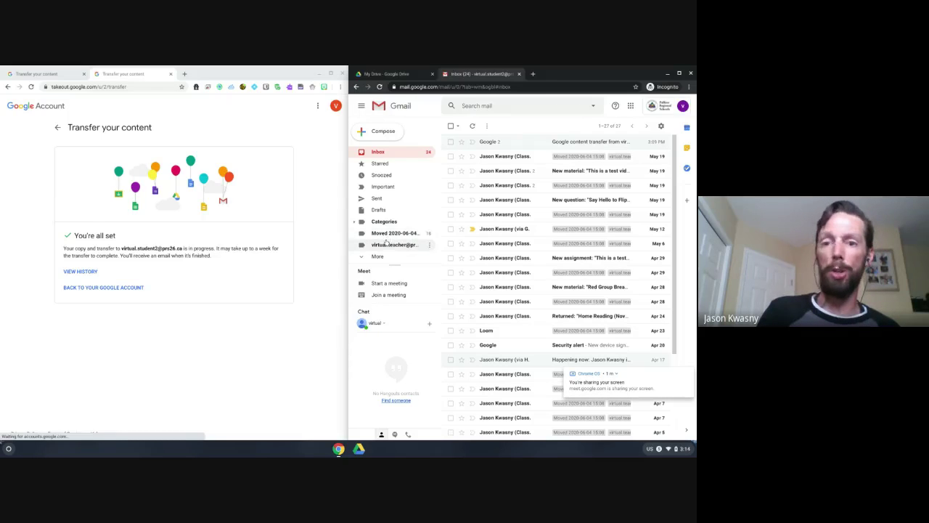
Inspect the transferred teacher folder in the destination's Drive down through Classroom to the Demo Class folder, and return to My Drive
{"action": "left_click", "coordinate": [404, 74]}
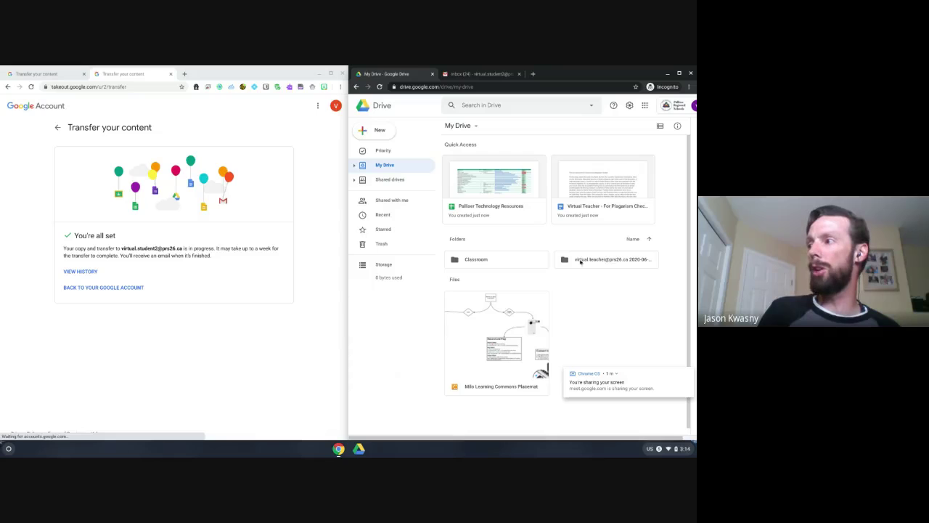
{"action": "left_click", "coordinate": [588, 263]}
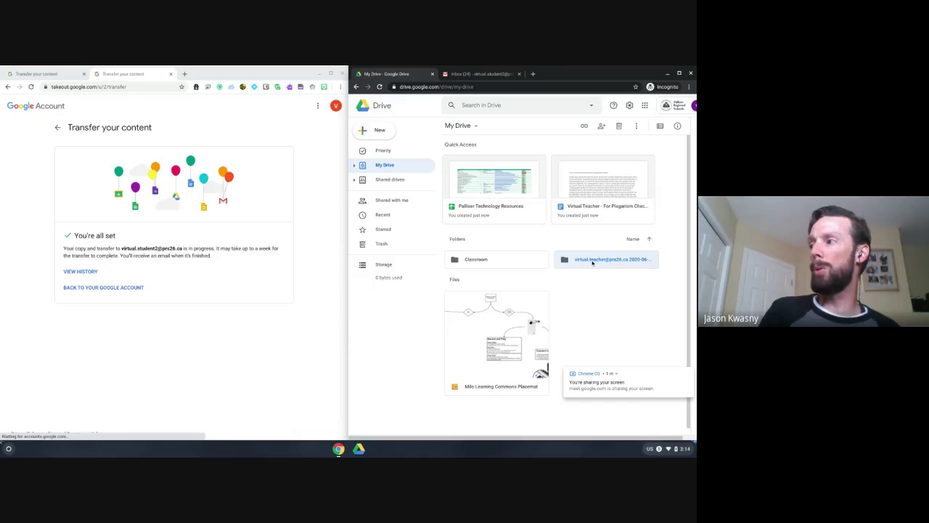
{"action": "double_click", "coordinate": [572, 261]}
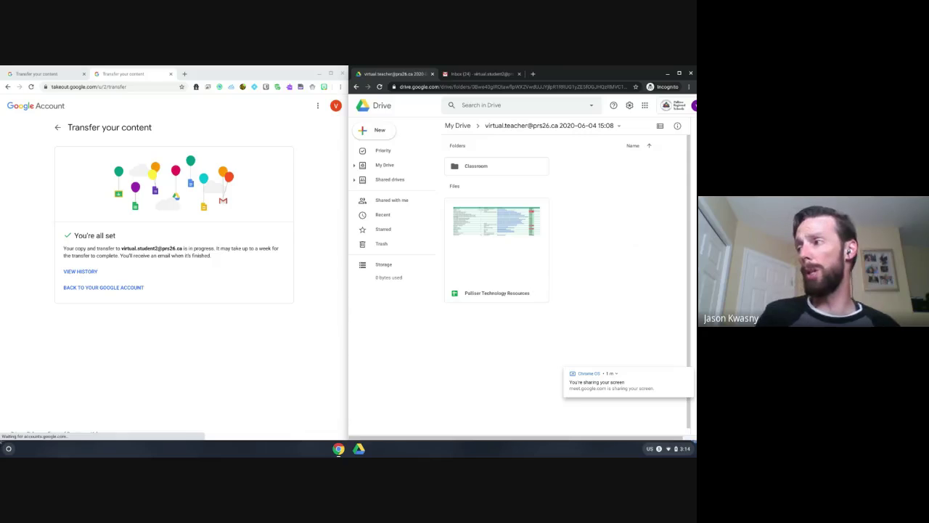
{"action": "double_click", "coordinate": [508, 169]}
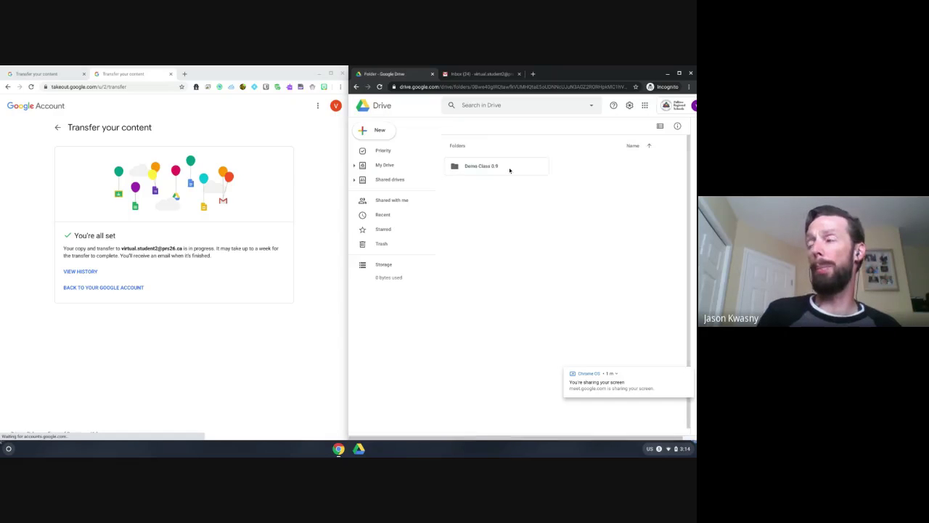
{"action": "double_click", "coordinate": [509, 170]}
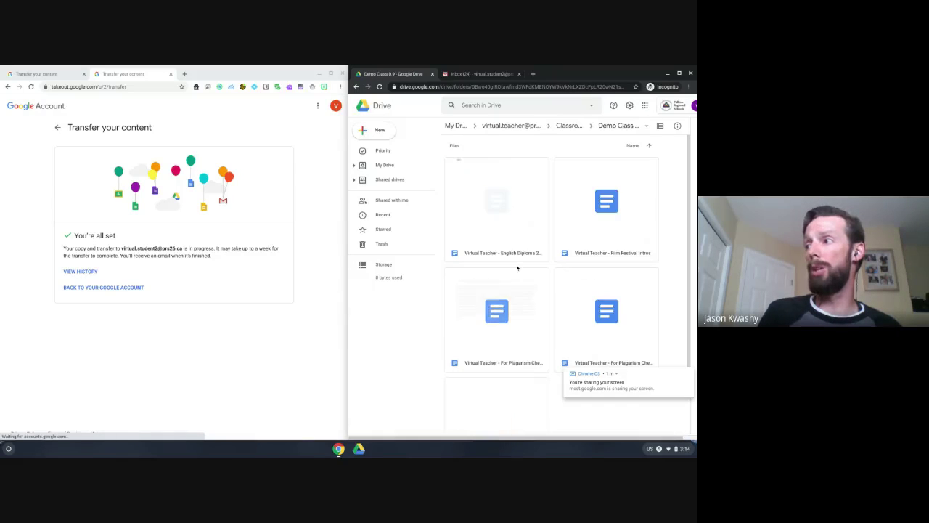
{"action": "scroll", "coordinate": [517, 267], "scroll_direction": "down", "scroll_amount": 1}
{"action": "scroll", "coordinate": [517, 267], "scroll_direction": "up", "scroll_amount": 1}
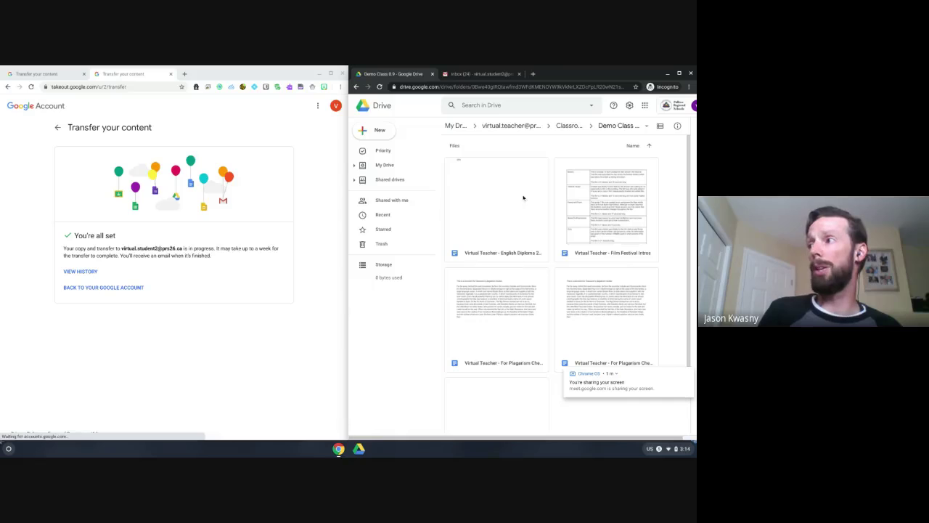
{"action": "left_click", "coordinate": [452, 127]}
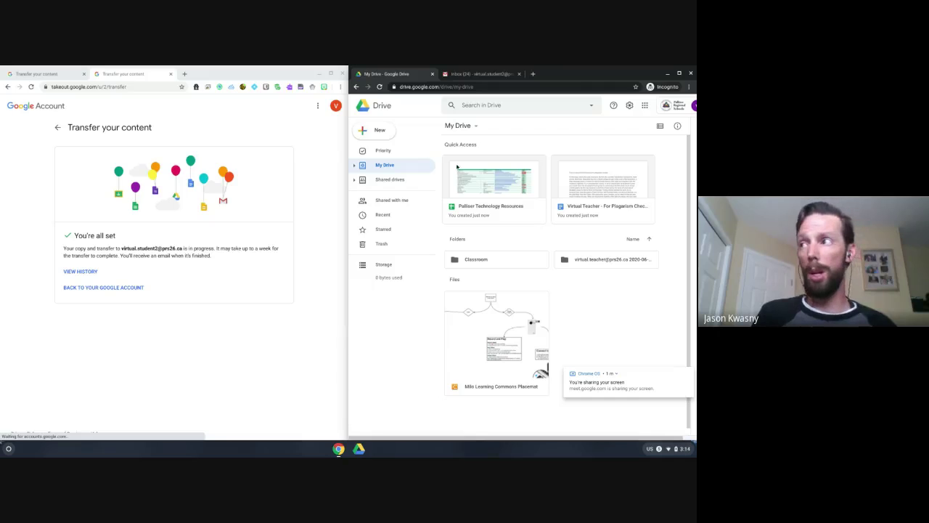
Maximize the teacher's browser window, open takeout.google.com, and switch to the teacher account
{"action": "double_click", "coordinate": [249, 70]}
{"action": "left_click", "coordinate": [129, 83]}
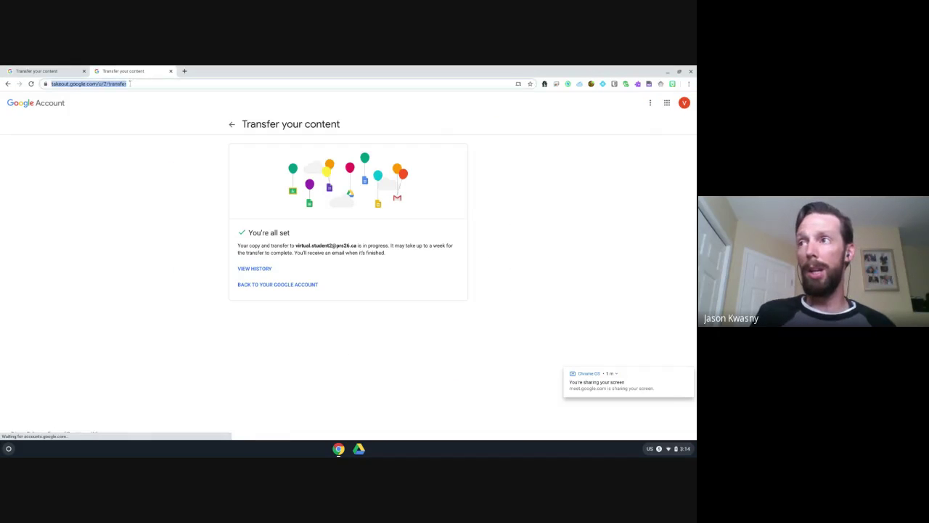
{"action": "type", "text": "tra"}
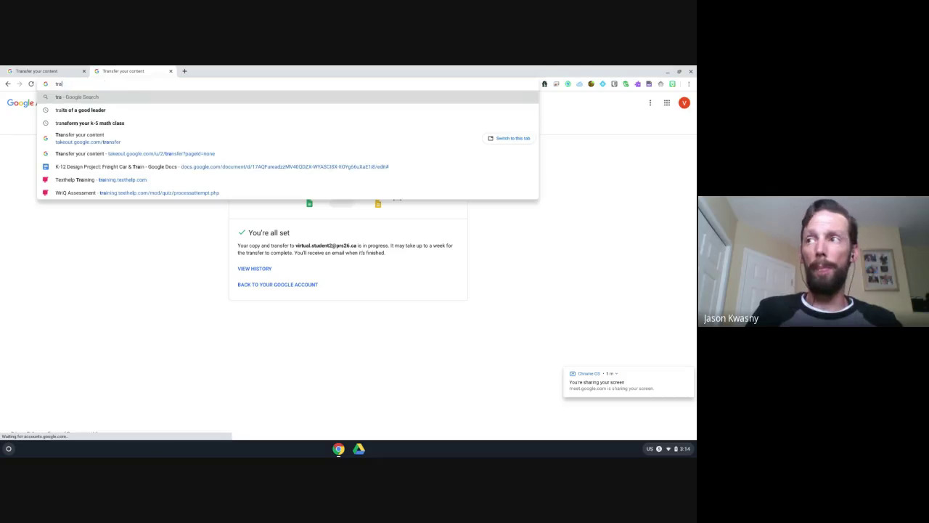
{"action": "key", "text": "BackSpace"}
{"action": "key", "text": "BackSpace"}
{"action": "type", "text": "akeout"}
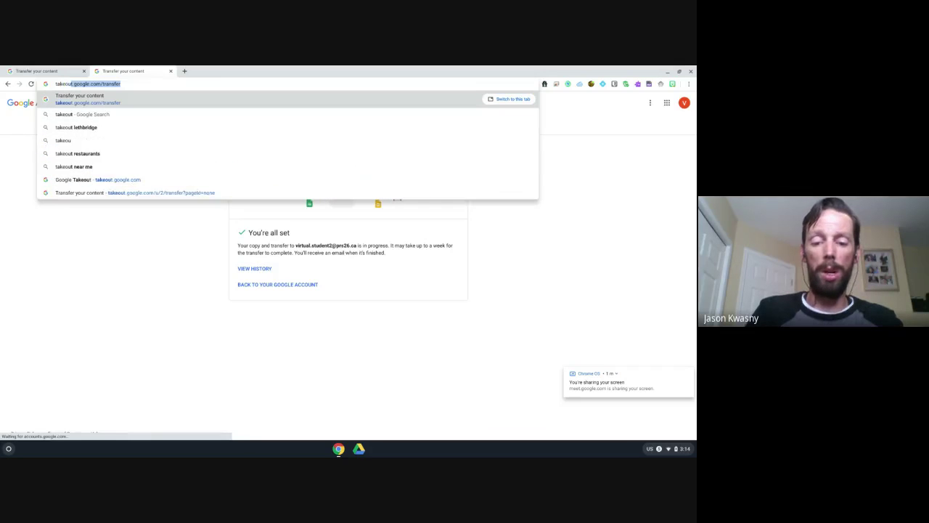
{"action": "type", "text": ".google.com"}
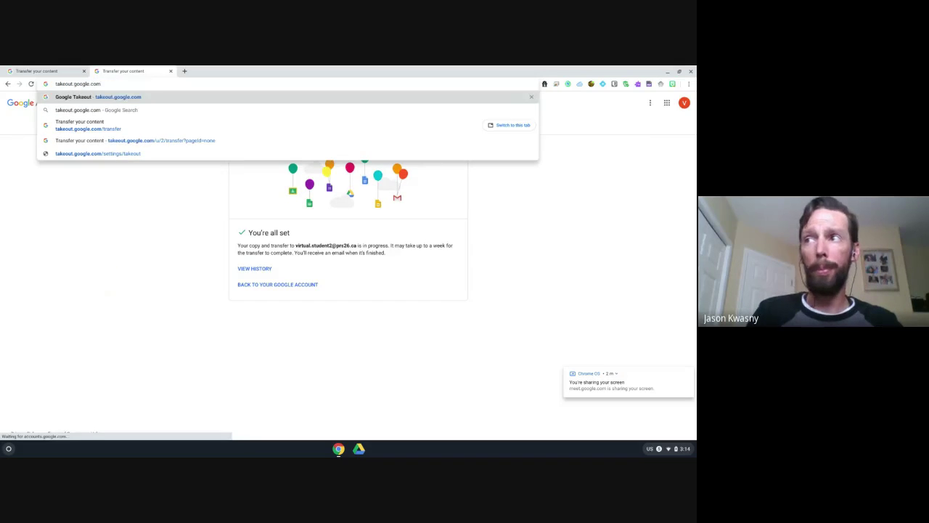
{"action": "key", "text": "Return"}
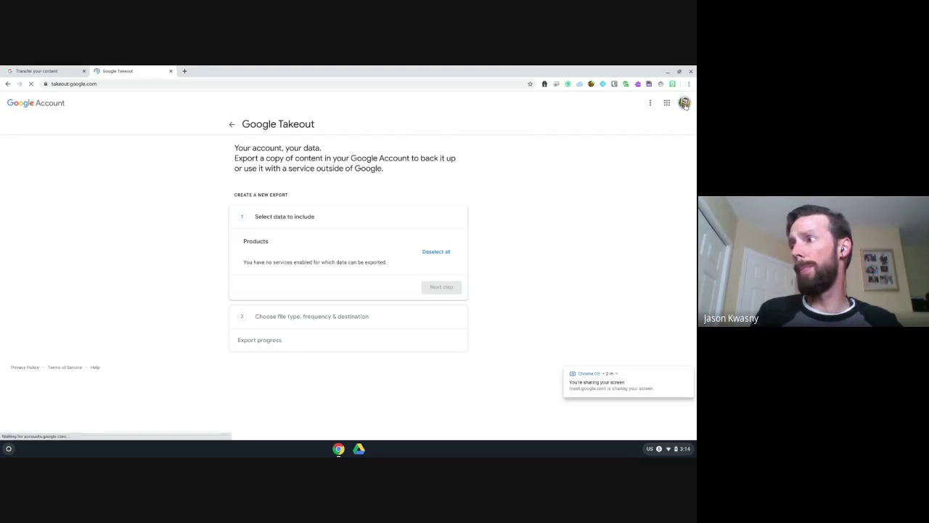
{"action": "left_click", "coordinate": [683, 102]}
{"action": "left_click", "coordinate": [621, 248]}
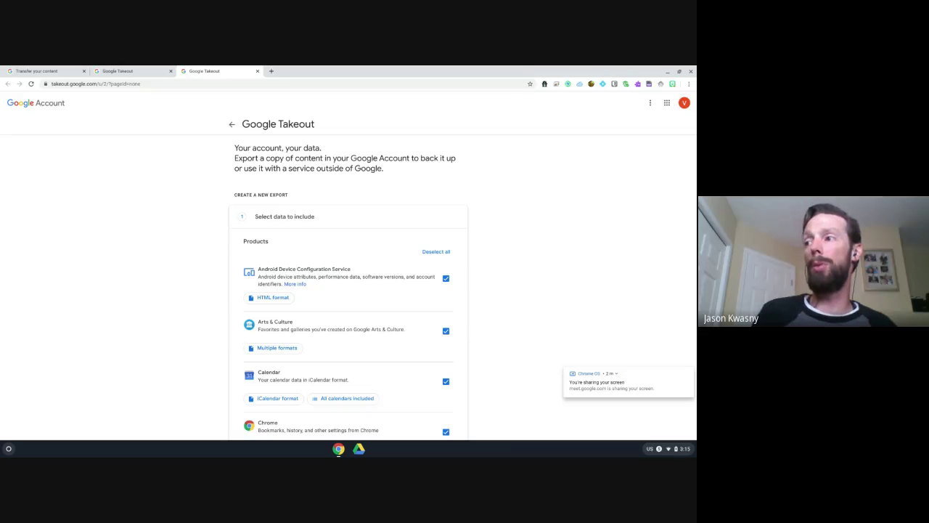
Exclude Android Device Configuration Service from the export and check the Arts & Culture export formats
{"action": "scroll", "coordinate": [496, 233], "scroll_direction": "down", "scroll_amount": 3}
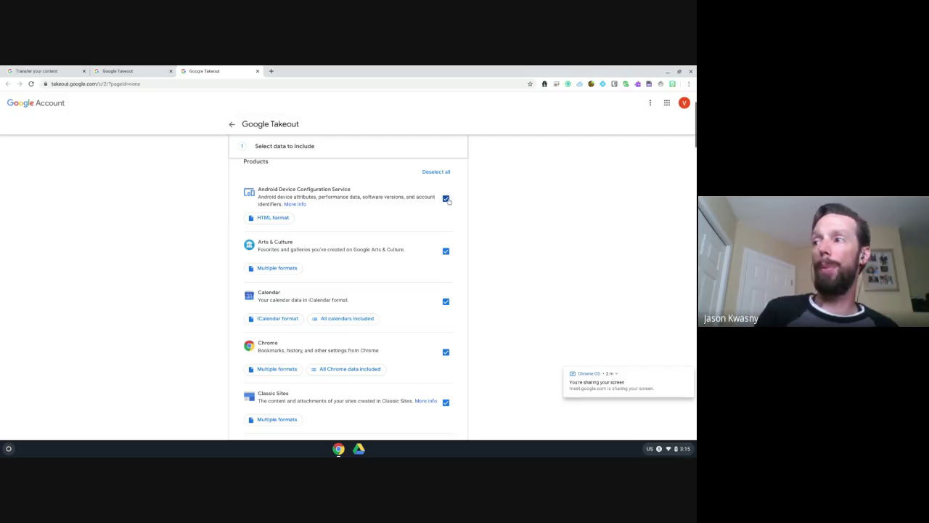
{"action": "left_click", "coordinate": [446, 199]}
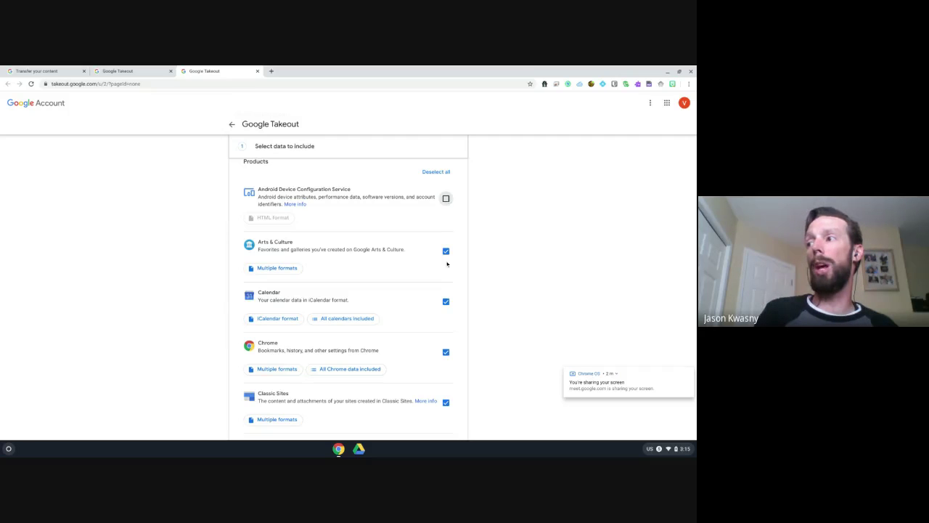
{"action": "left_click", "coordinate": [279, 268]}
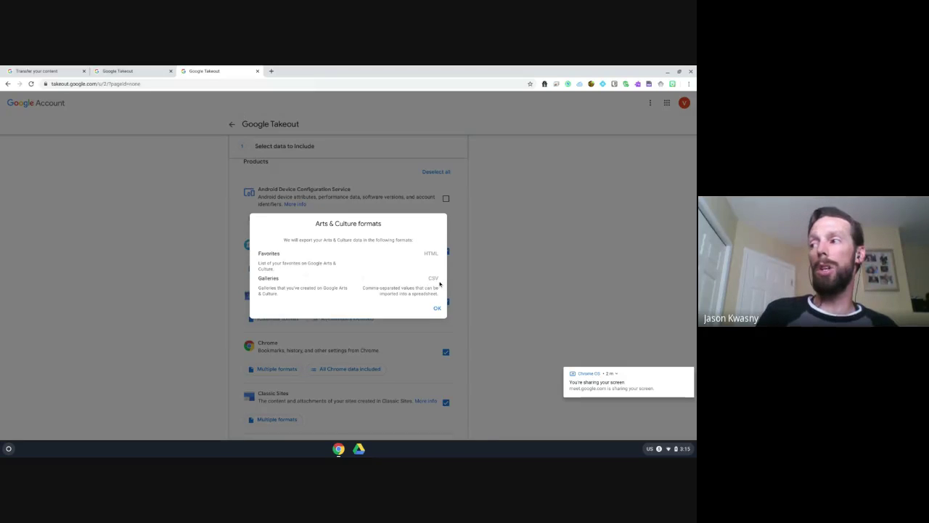
{"action": "left_click", "coordinate": [437, 308]}
Review which calendars are included in the Calendar export and its file format, keeping the existing selection
{"action": "scroll", "coordinate": [425, 292], "scroll_direction": "down", "scroll_amount": 2}
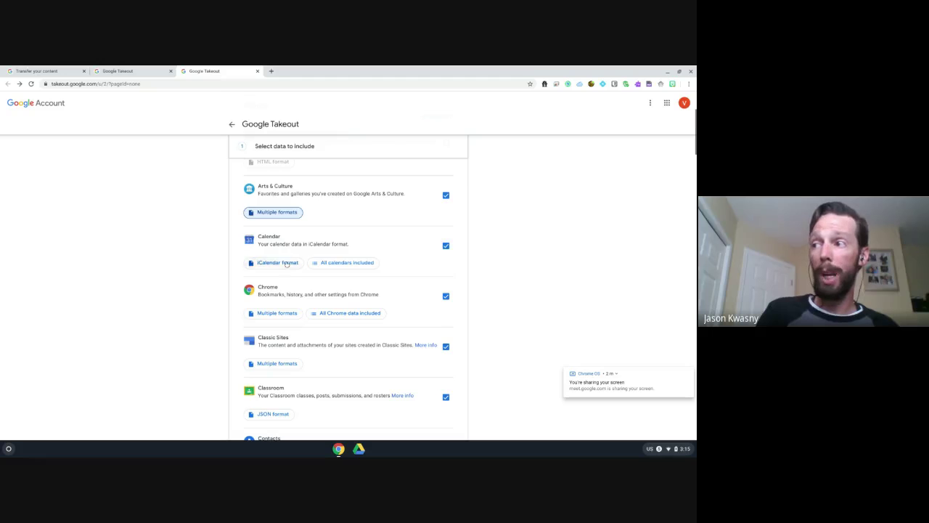
{"action": "left_click", "coordinate": [331, 263]}
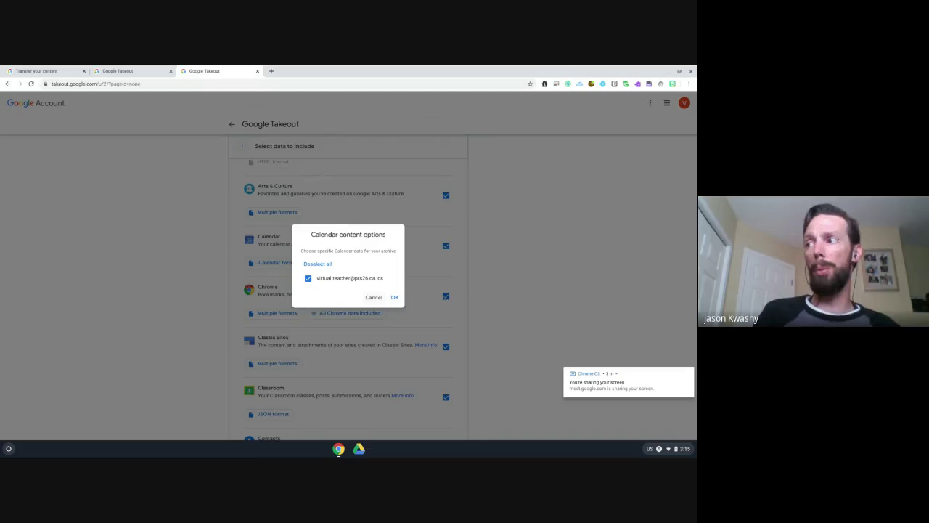
{"action": "left_click", "coordinate": [395, 297]}
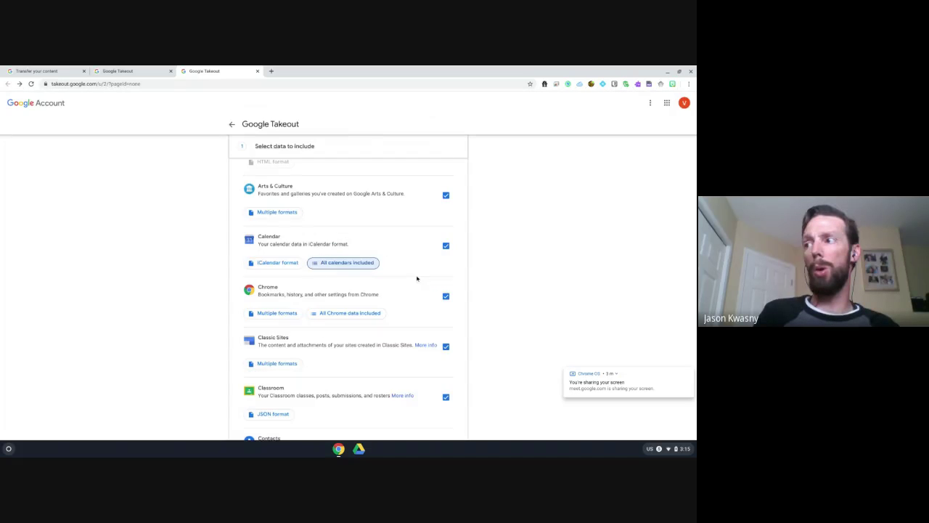
{"action": "left_click", "coordinate": [275, 263]}
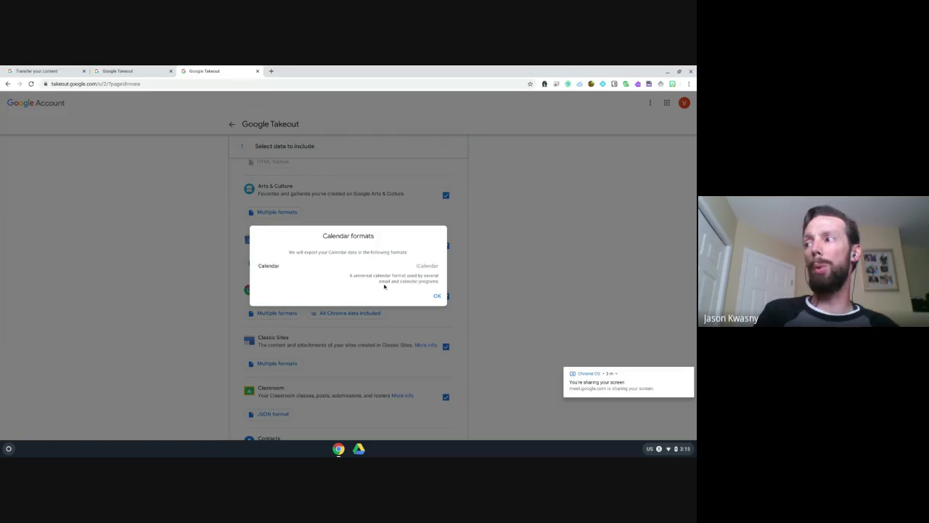
{"action": "left_click", "coordinate": [438, 296]}
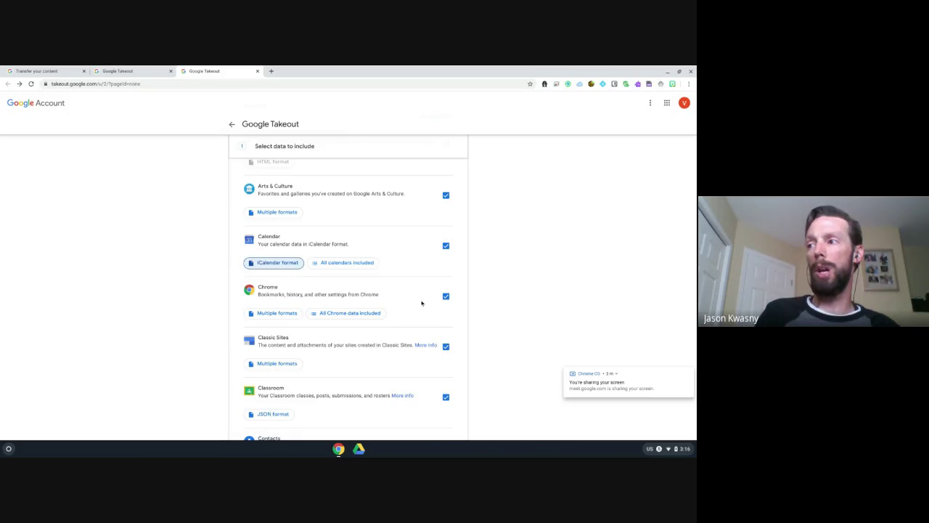
Include named and uploaded historical versions in the Drive export's advanced settings
{"action": "scroll", "coordinate": [421, 303], "scroll_direction": "down", "scroll_amount": 5}
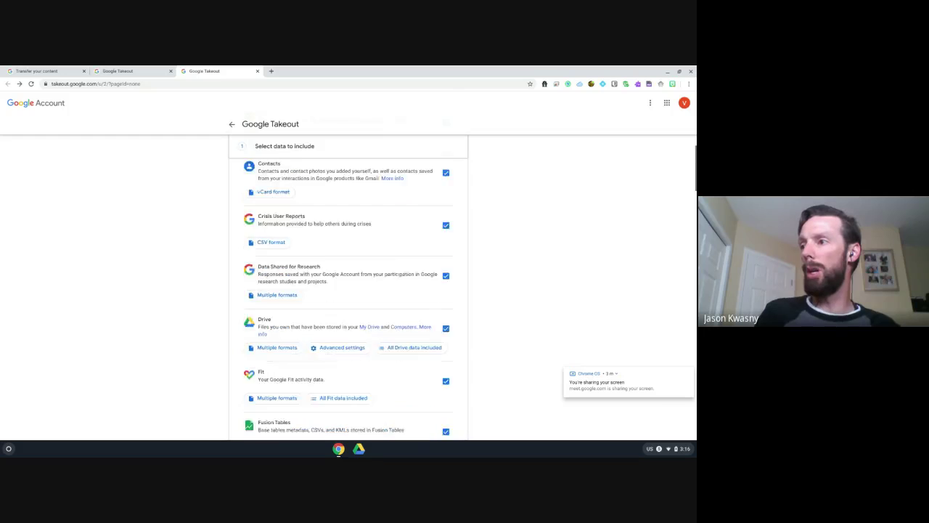
{"action": "scroll", "coordinate": [349, 298], "scroll_direction": "down", "scroll_amount": 3}
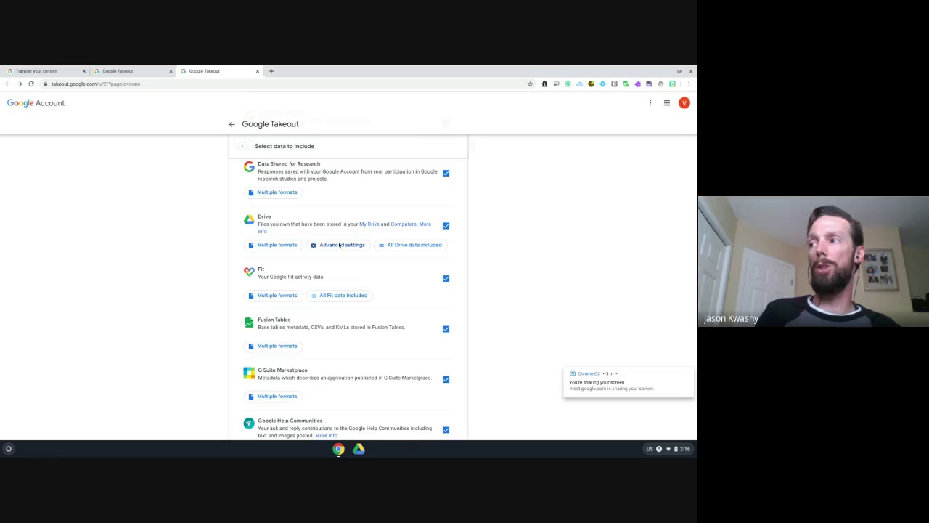
{"action": "left_click", "coordinate": [339, 244]}
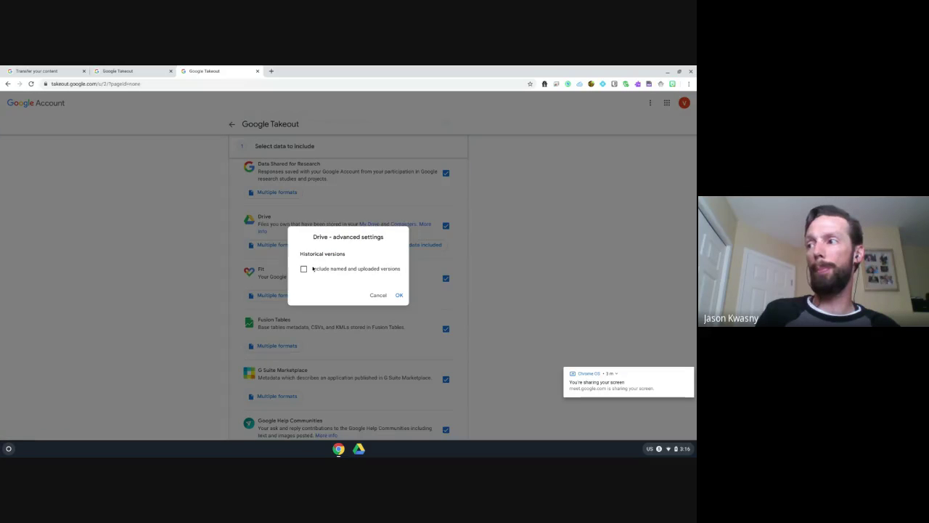
{"action": "left_click", "coordinate": [304, 268]}
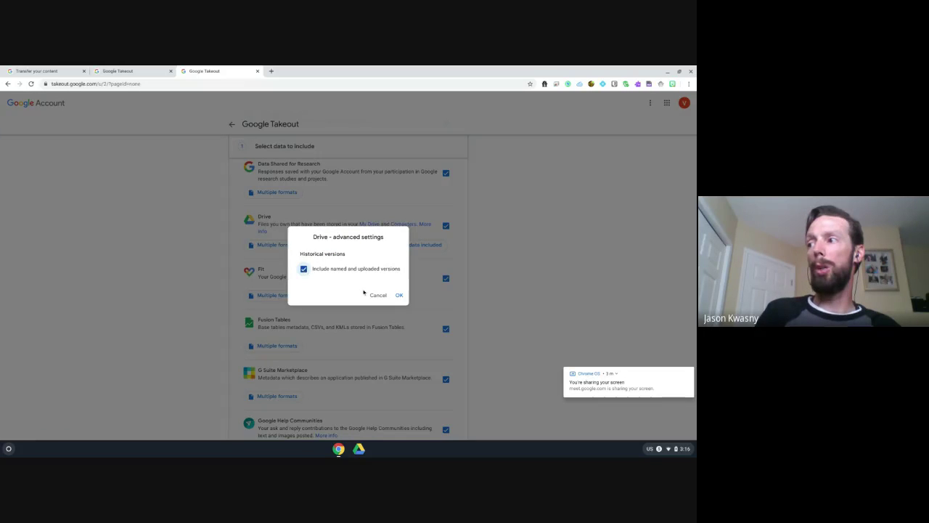
{"action": "left_click", "coordinate": [399, 295]}
Review the Drive export's file format choices for documents and drawings, keeping the existing formats
{"action": "left_click", "coordinate": [276, 244]}
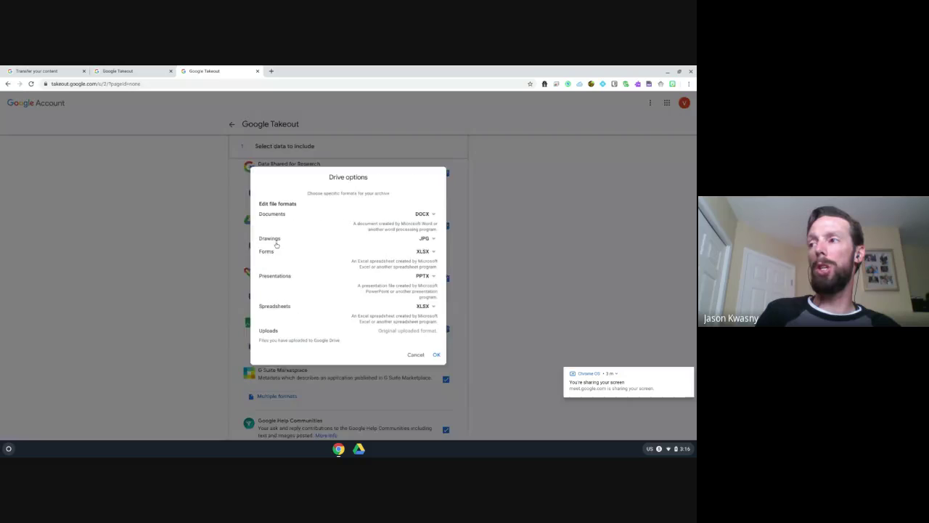
{"action": "left_click", "coordinate": [434, 215]}
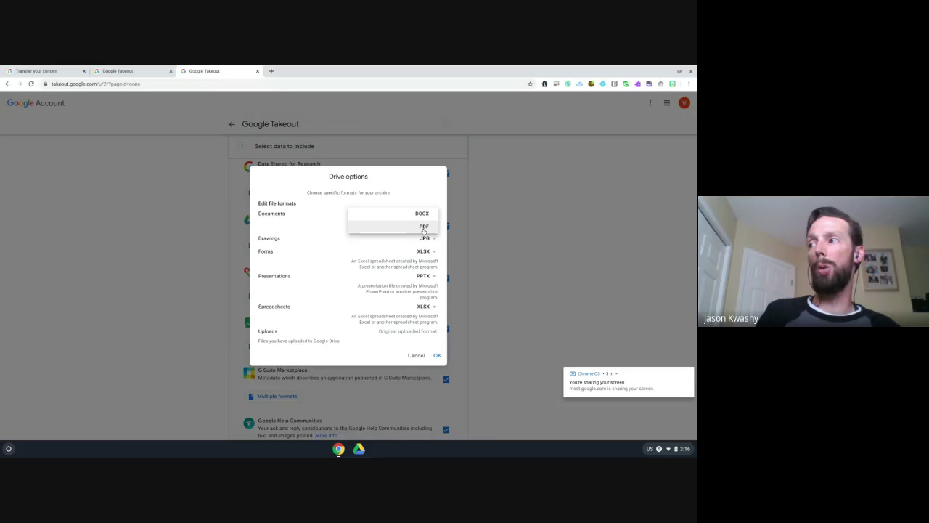
{"action": "left_click", "coordinate": [375, 247]}
{"action": "left_click", "coordinate": [434, 238]}
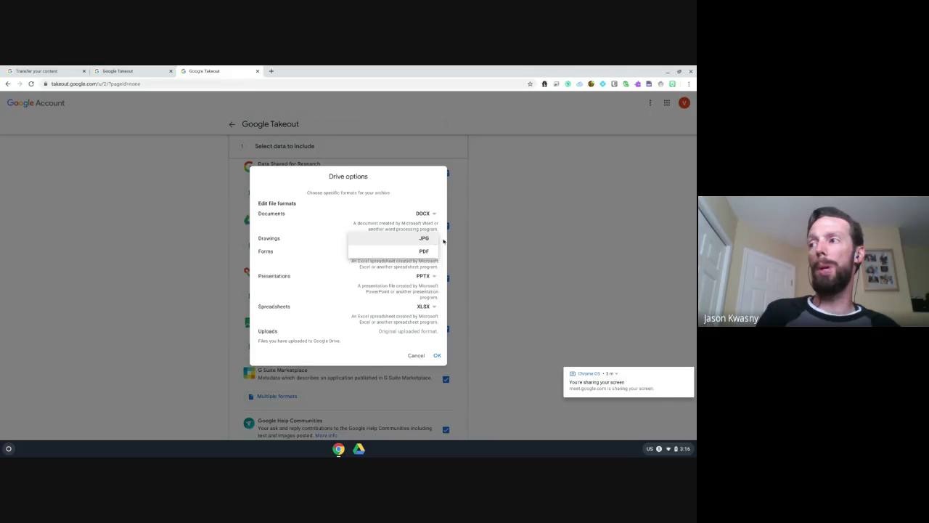
{"action": "left_click", "coordinate": [440, 244]}
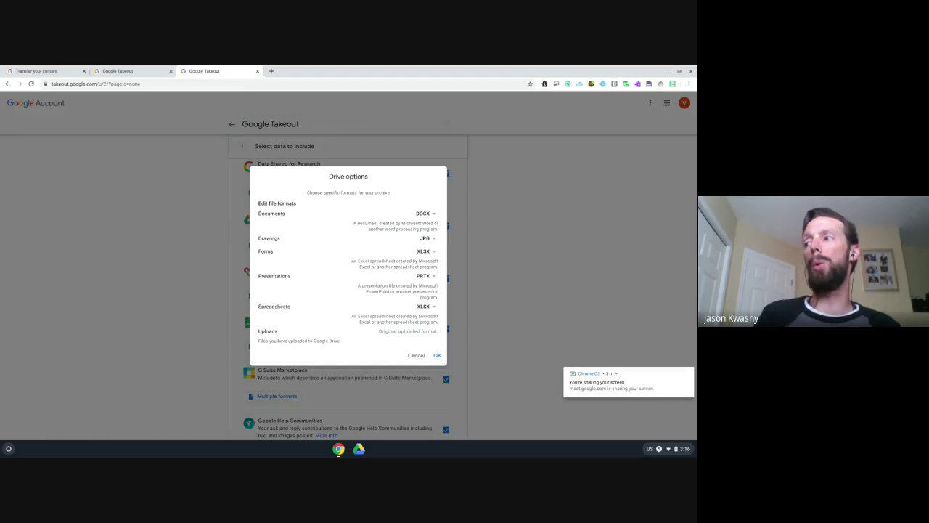
{"action": "left_click", "coordinate": [416, 354]}
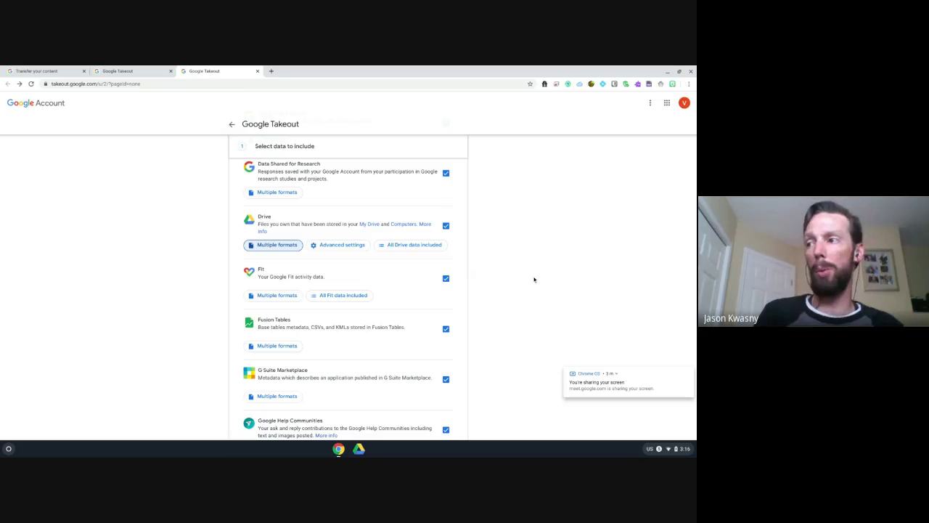
Proceed to the file type, frequency and destination settings and set the export to every 2 months for 1 year
{"action": "scroll", "coordinate": [534, 279], "scroll_direction": "down", "scroll_amount": 3}
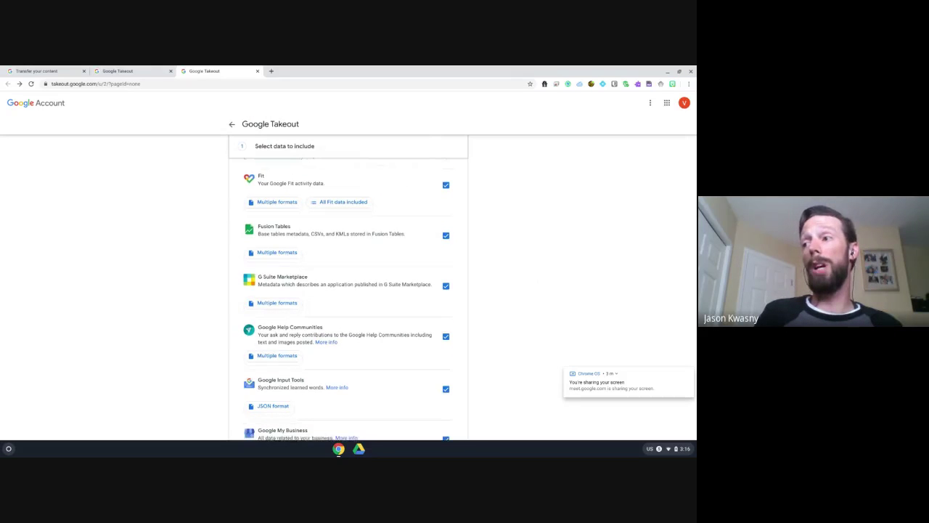
{"action": "scroll", "coordinate": [349, 290], "scroll_direction": "down", "scroll_amount": 7}
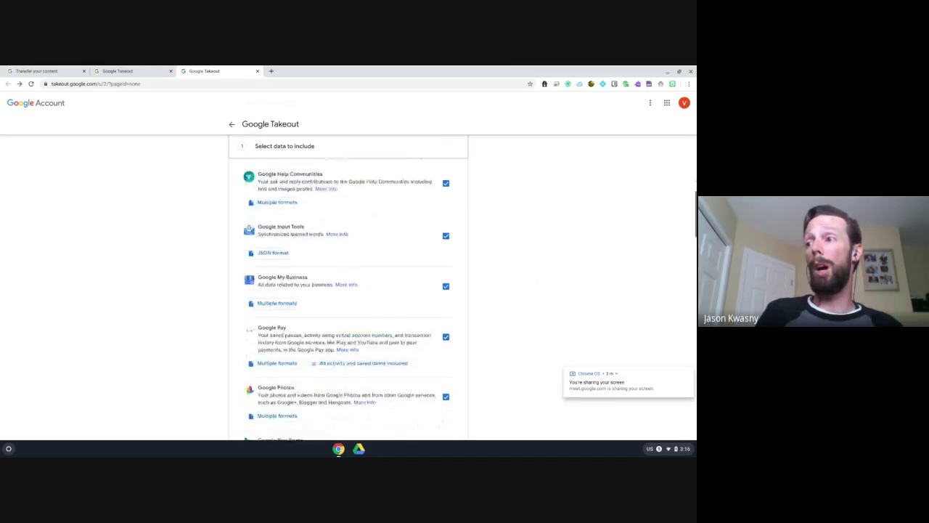
{"action": "scroll", "coordinate": [348, 290], "scroll_direction": "down", "scroll_amount": 20}
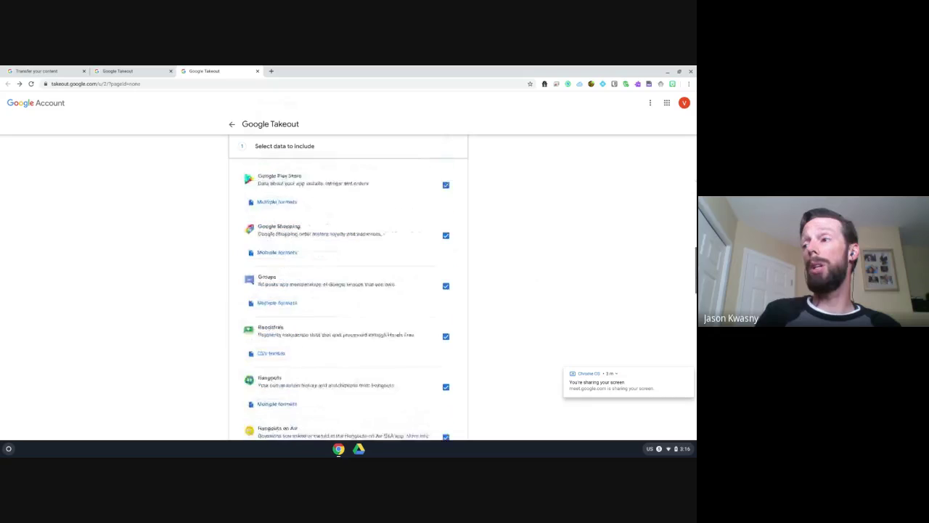
{"action": "scroll", "coordinate": [449, 350], "scroll_direction": "down", "scroll_amount": 20}
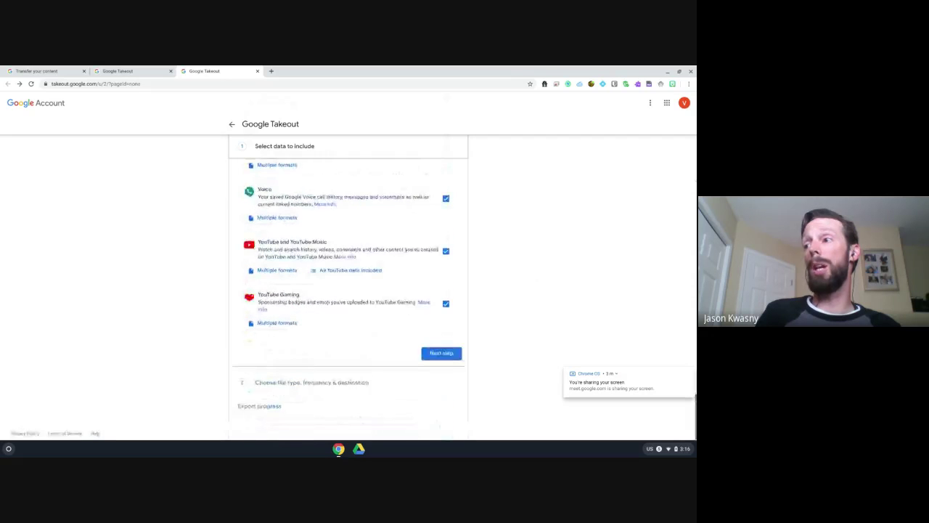
{"action": "left_click", "coordinate": [440, 353]}
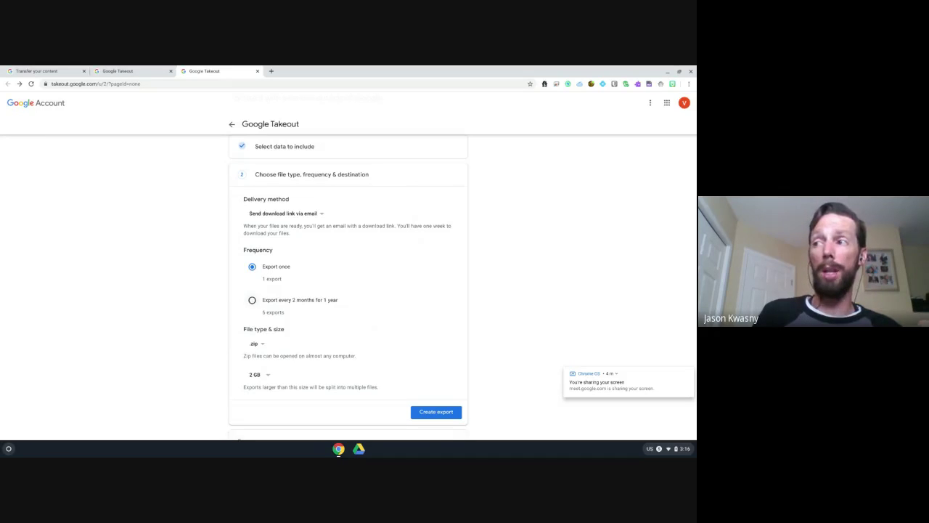
{"action": "left_click", "coordinate": [252, 300]}
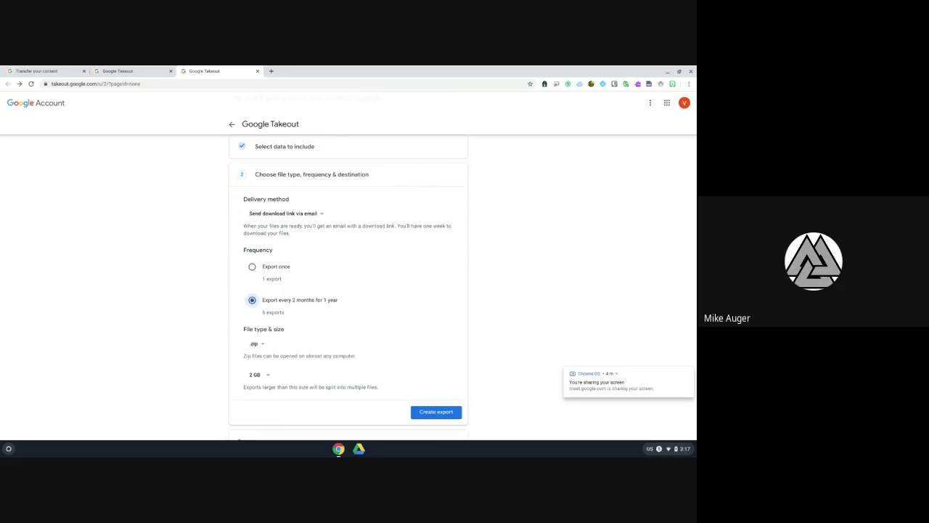
Return to the data selection and set the Contacts export format to CSV
{"action": "scroll", "coordinate": [270, 181], "scroll_direction": "up", "scroll_amount": 1}
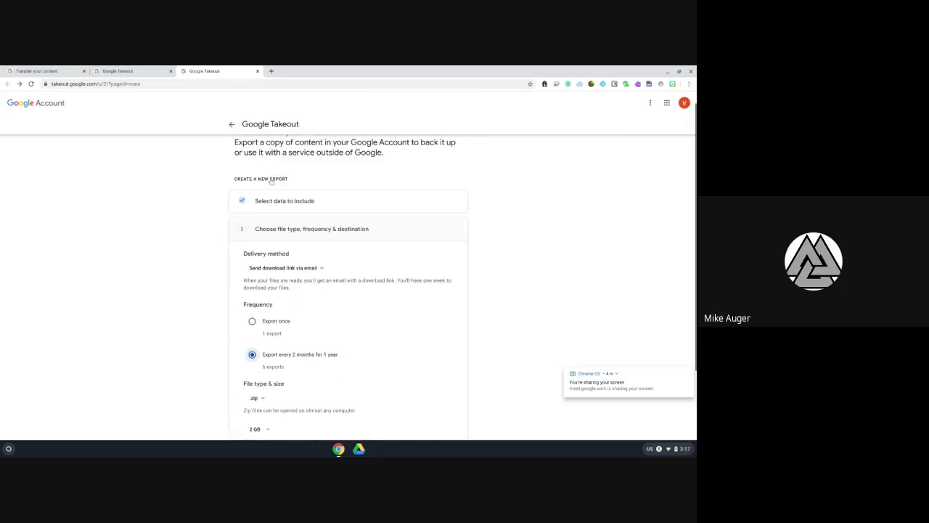
{"action": "left_click", "coordinate": [275, 202]}
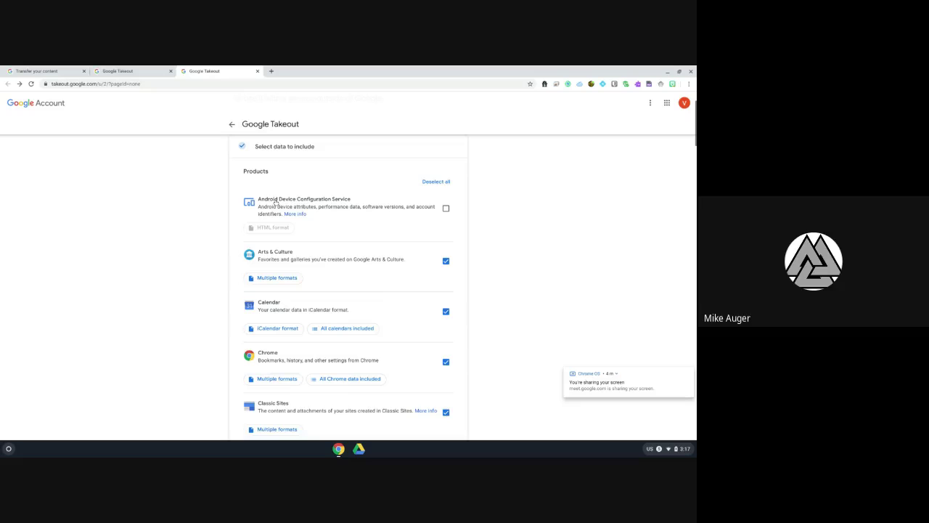
{"action": "scroll", "coordinate": [359, 249], "scroll_direction": "down", "scroll_amount": 3}
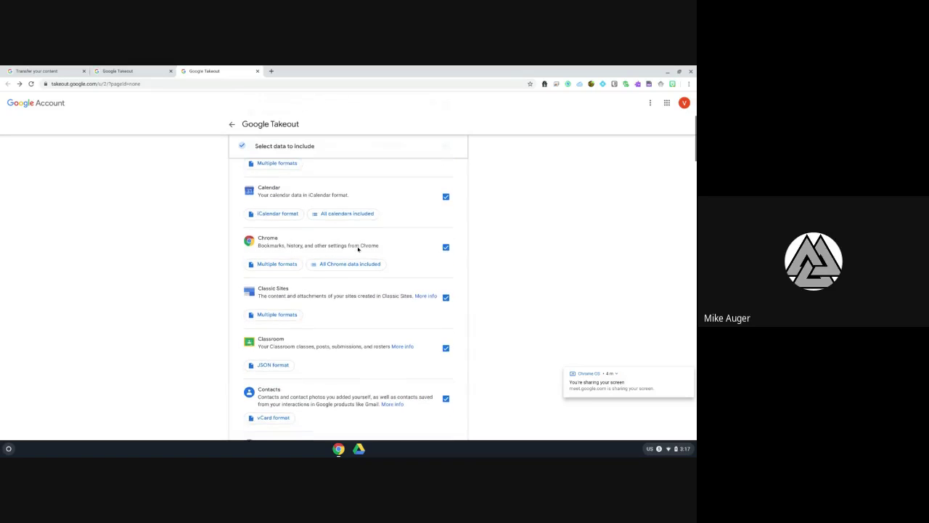
{"action": "scroll", "coordinate": [359, 249], "scroll_direction": "down", "scroll_amount": 4}
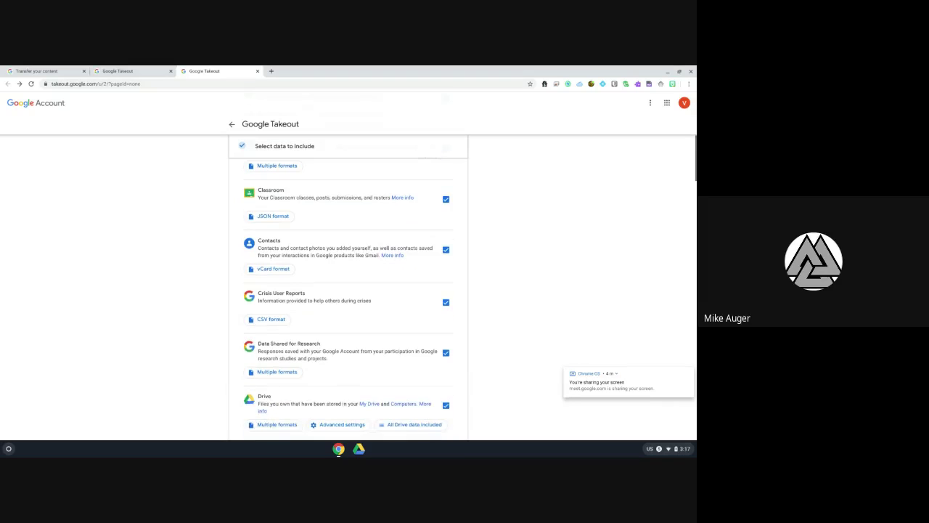
{"action": "left_click", "coordinate": [280, 269]}
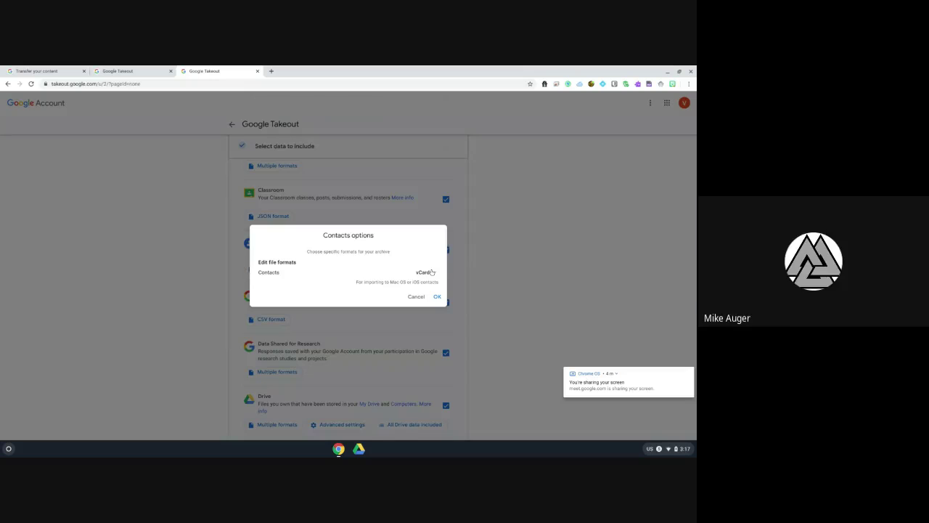
{"action": "left_click", "coordinate": [428, 272]}
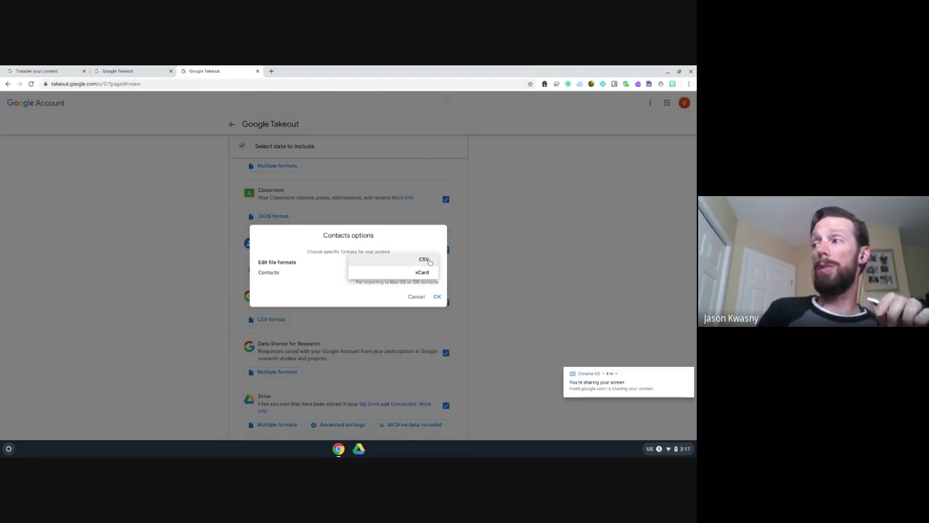
{"action": "left_click", "coordinate": [427, 260]}
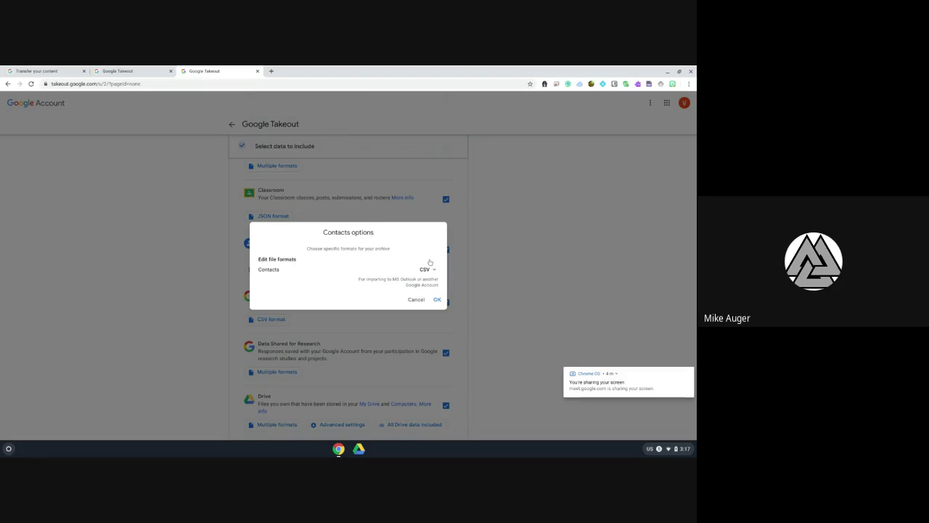
{"action": "left_click", "coordinate": [437, 299]}
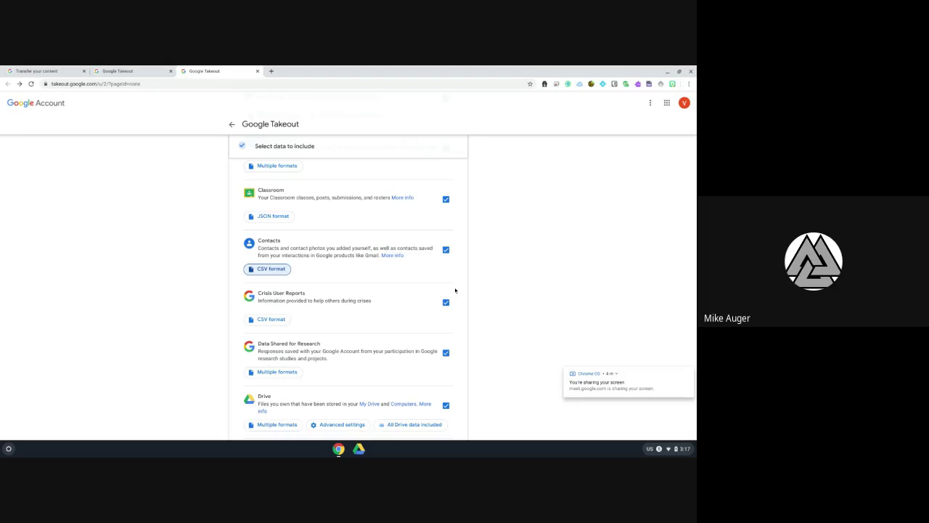
Deselect all products, and include only Contacts and Drive in the export
{"action": "scroll", "coordinate": [455, 290], "scroll_direction": "up", "scroll_amount": 1}
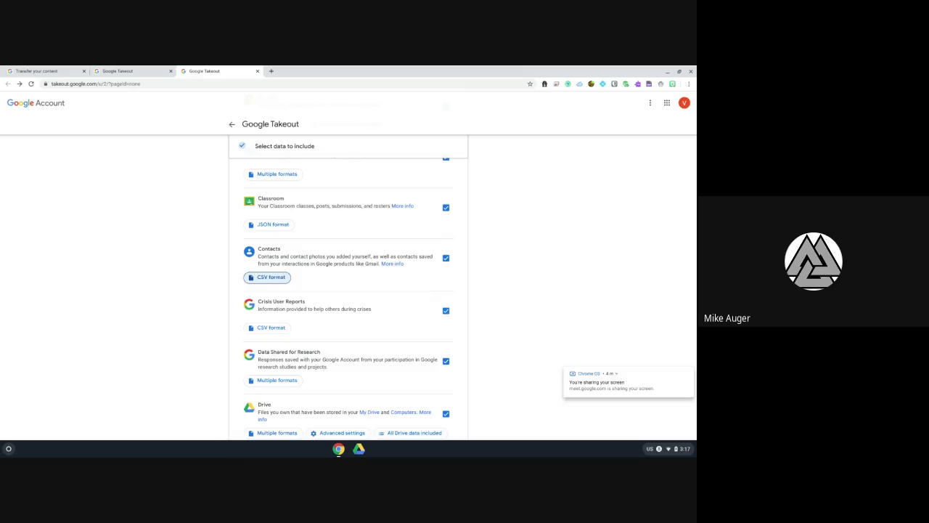
{"action": "scroll", "coordinate": [450, 269], "scroll_direction": "up", "scroll_amount": 15}
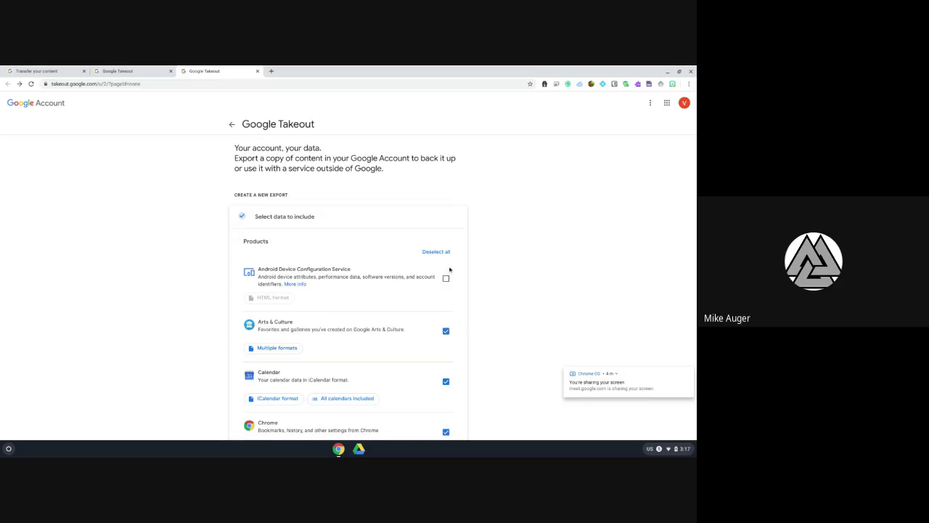
{"action": "left_click", "coordinate": [443, 254]}
{"action": "scroll", "coordinate": [451, 270], "scroll_direction": "down", "scroll_amount": 5}
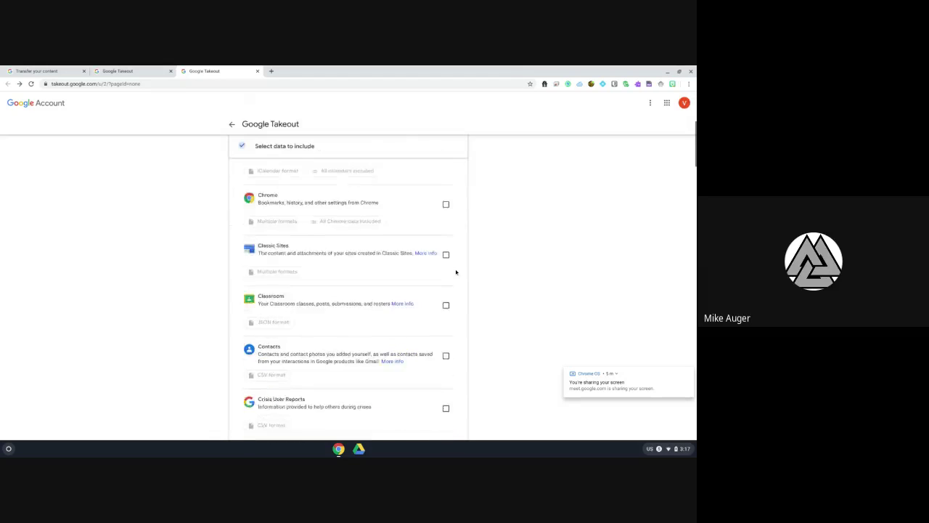
{"action": "left_click", "coordinate": [448, 265]}
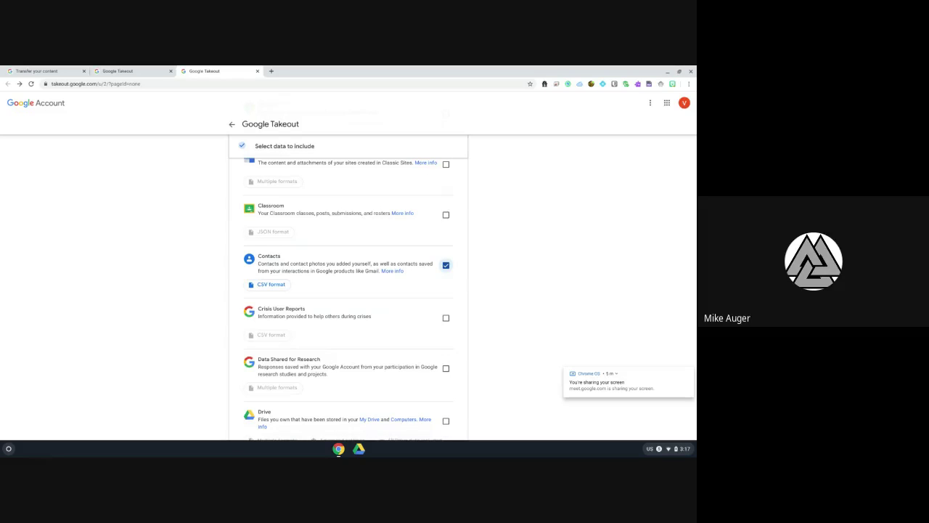
{"action": "scroll", "coordinate": [445, 293], "scroll_direction": "down", "scroll_amount": 2}
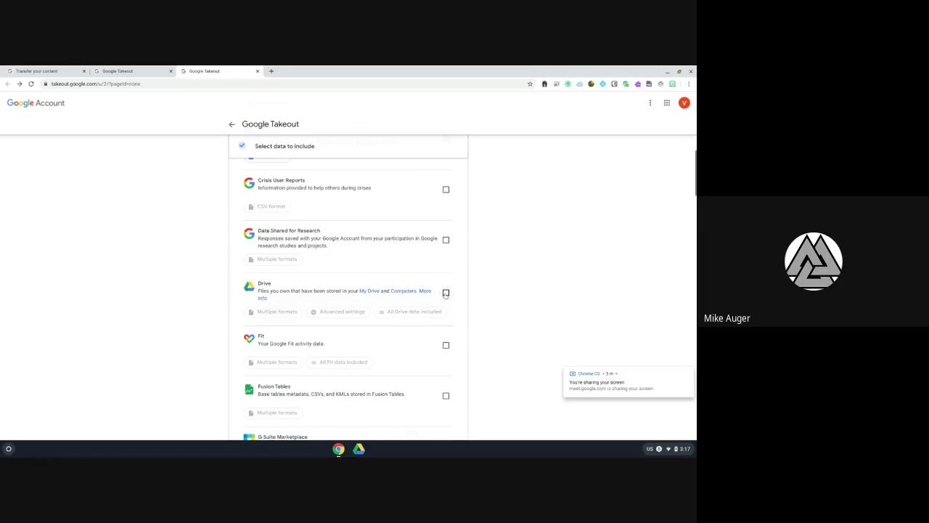
{"action": "left_click", "coordinate": [446, 293]}
Check the remaining products without including more, proceed to the delivery settings, and set the frequency to export once
{"action": "scroll", "coordinate": [446, 294], "scroll_direction": "down", "scroll_amount": 2}
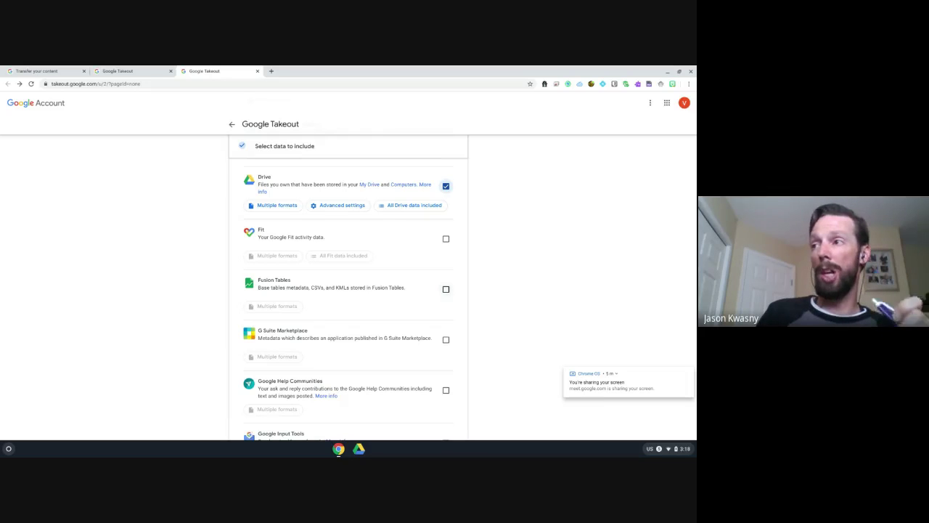
{"action": "scroll", "coordinate": [311, 389], "scroll_direction": "down", "scroll_amount": 15}
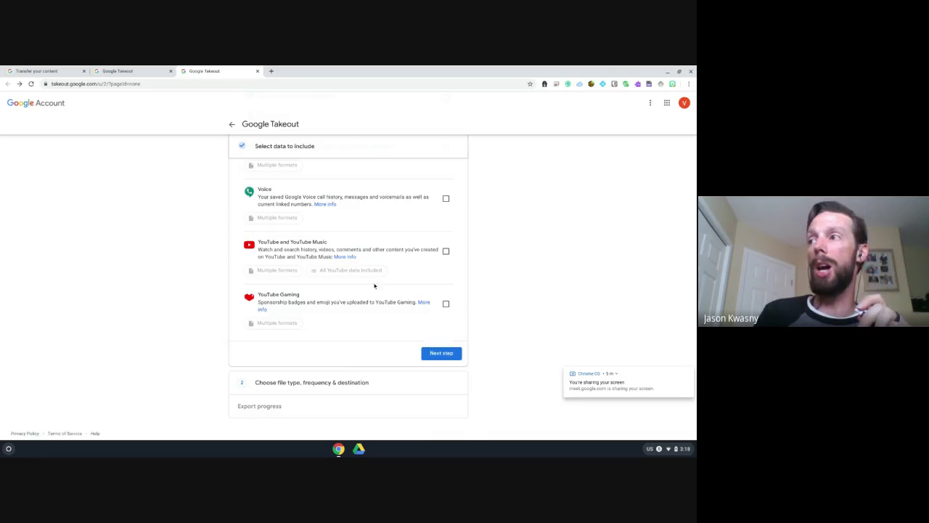
{"action": "scroll", "coordinate": [375, 285], "scroll_direction": "up", "scroll_amount": 3}
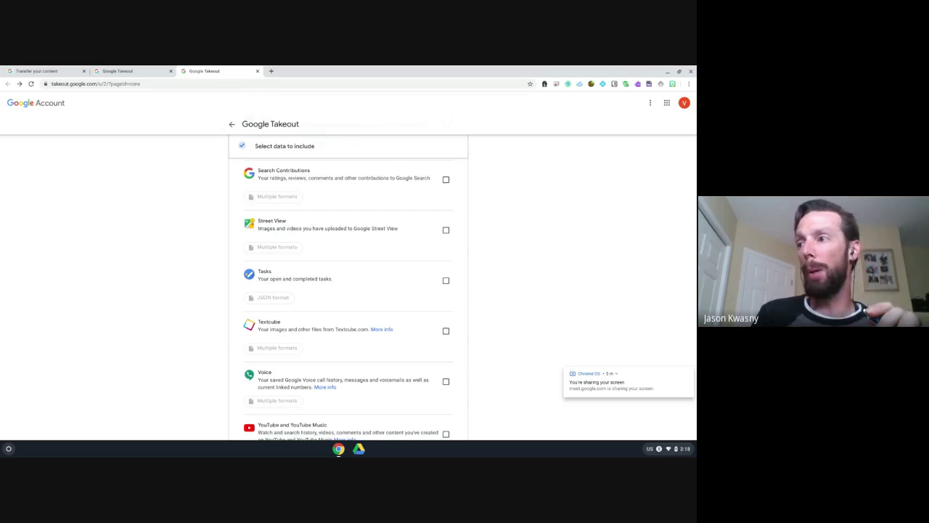
{"action": "scroll", "coordinate": [330, 369], "scroll_direction": "up", "scroll_amount": 5}
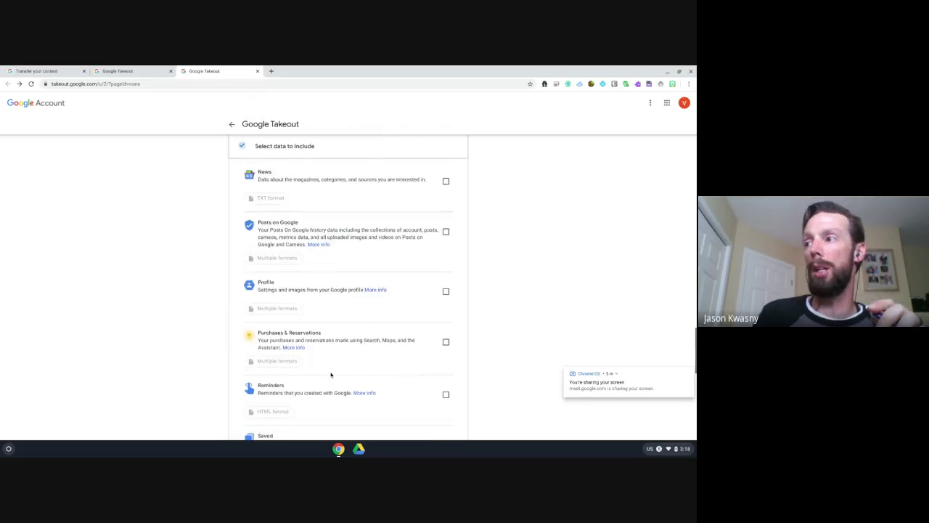
{"action": "scroll", "coordinate": [385, 268], "scroll_direction": "down", "scroll_amount": 10}
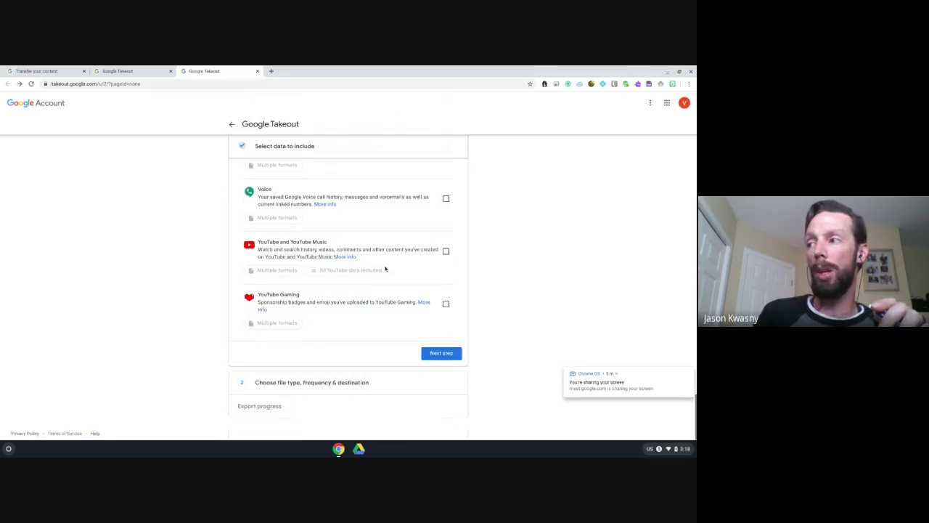
{"action": "left_click", "coordinate": [442, 353]}
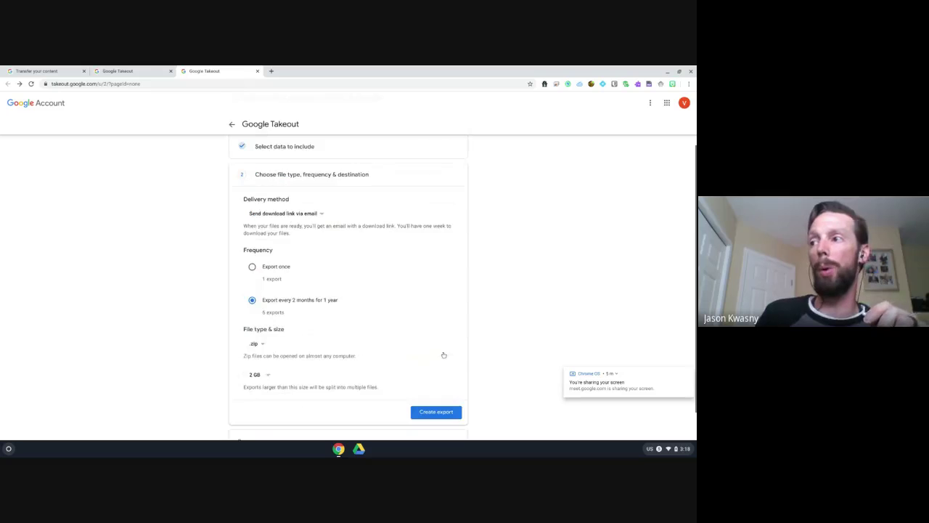
{"action": "left_click", "coordinate": [252, 267]}
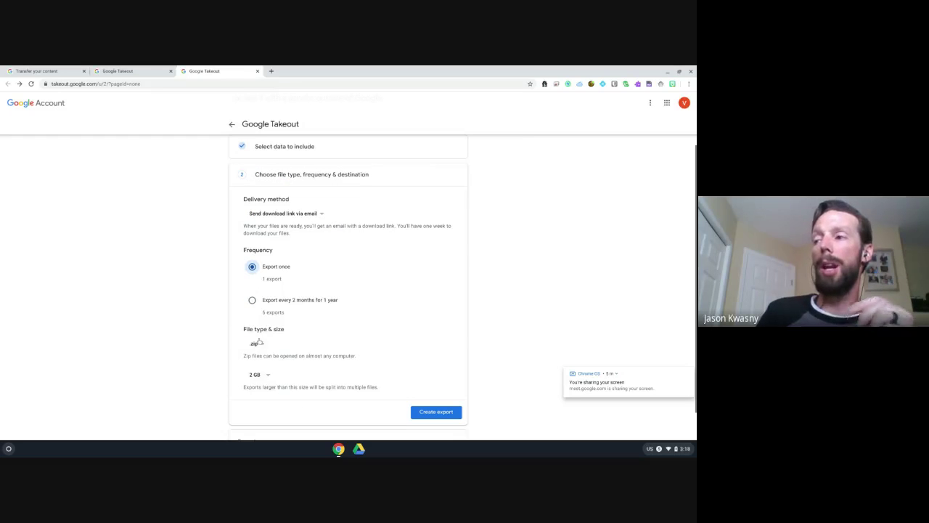
Keep .zip as the export file type and check the available file sizes, leaving the size at 2 GB
{"action": "left_click", "coordinate": [262, 346]}
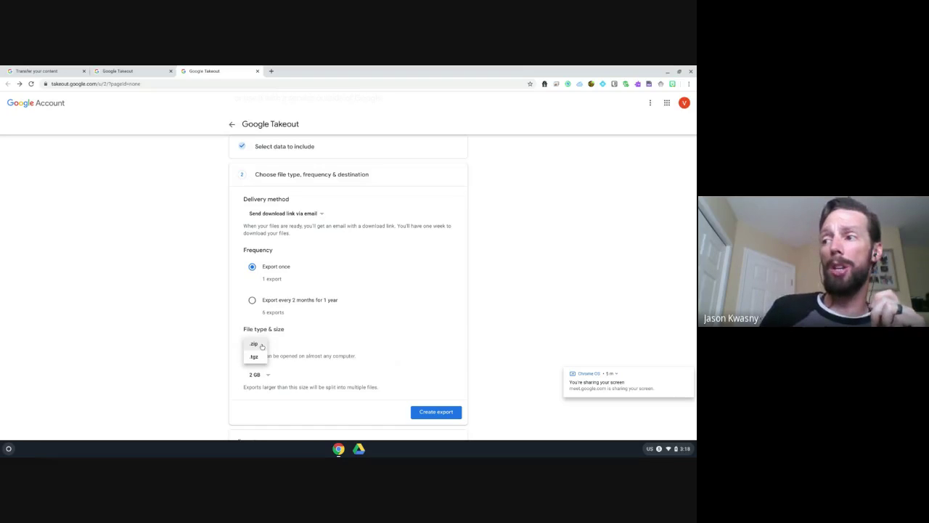
{"action": "left_click", "coordinate": [255, 344]}
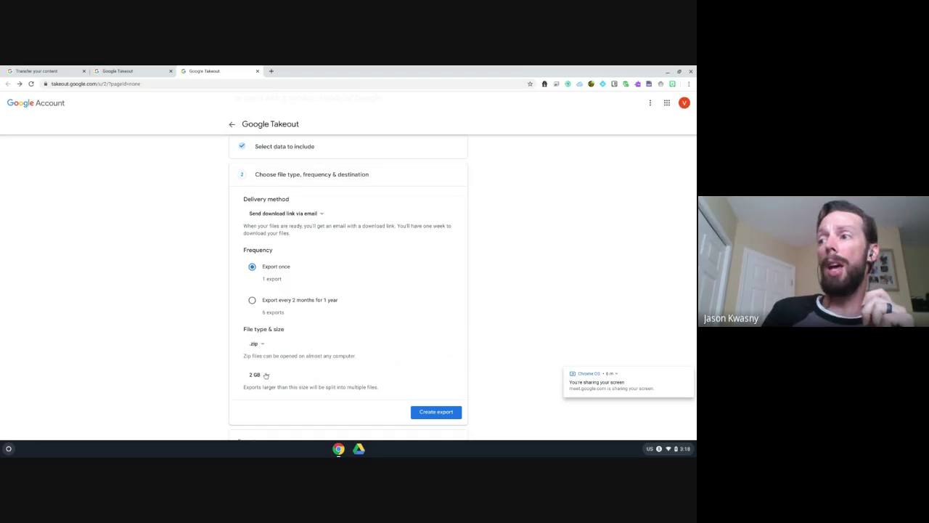
{"action": "left_click", "coordinate": [266, 375]}
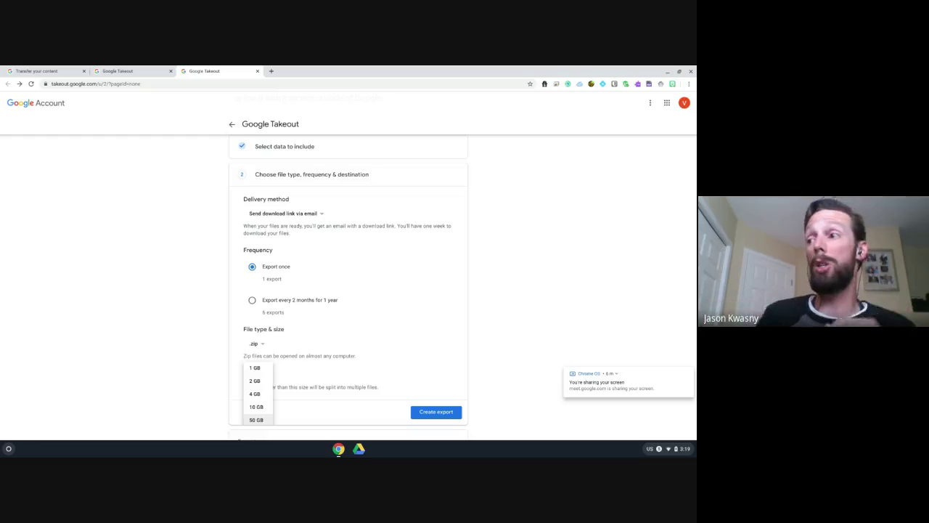
{"action": "left_click", "coordinate": [400, 371]}
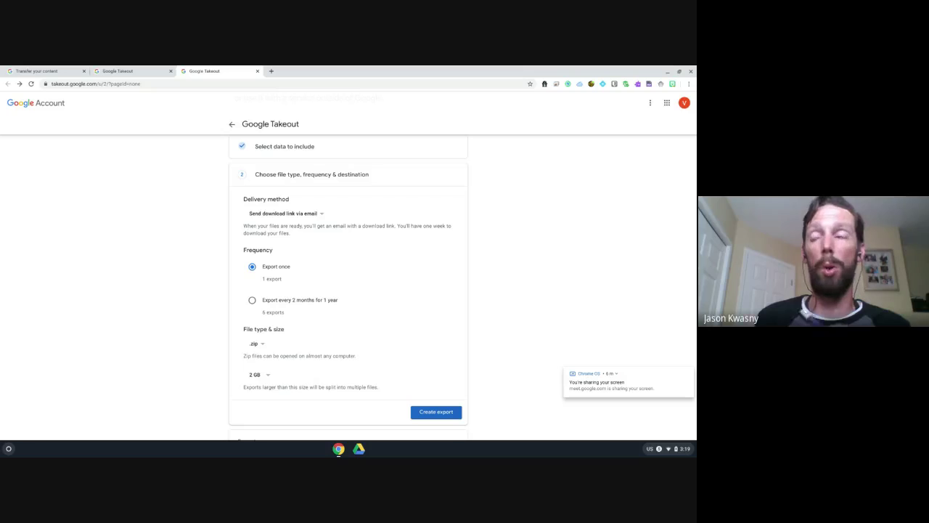
Review the delivery settings and create the one-time export of the two selected products
{"action": "scroll", "coordinate": [446, 412], "scroll_direction": "up", "scroll_amount": 2}
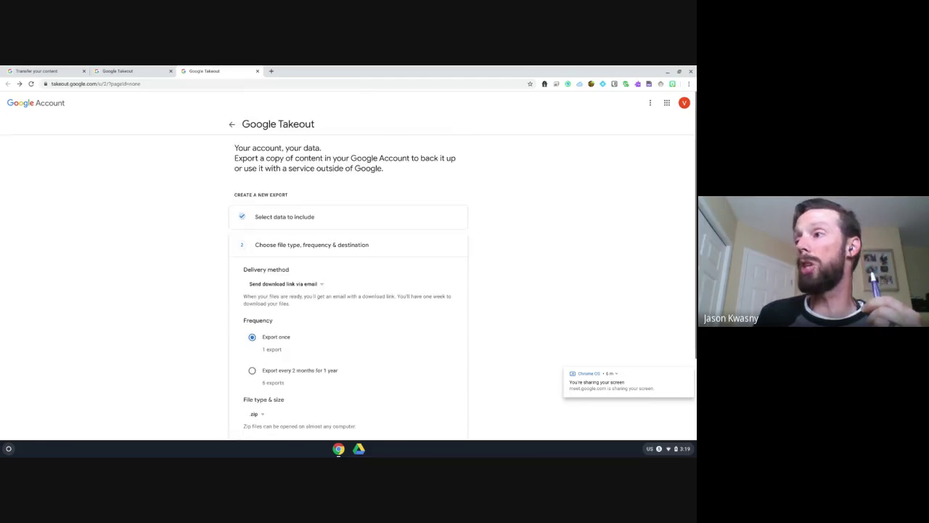
{"action": "scroll", "coordinate": [445, 413], "scroll_direction": "down", "scroll_amount": 3}
{"action": "left_click", "coordinate": [441, 378]}
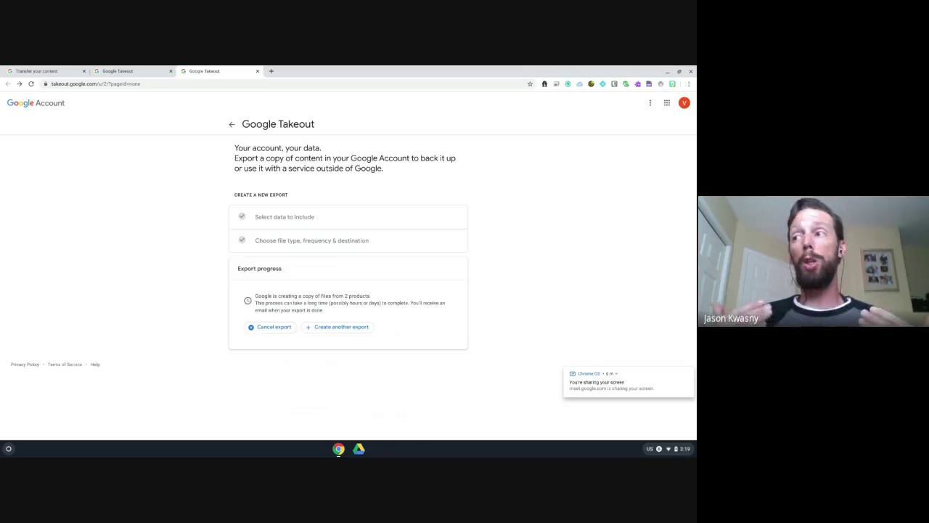
Start another export and look through its product list, returning to the export overview
{"action": "left_click", "coordinate": [353, 326]}
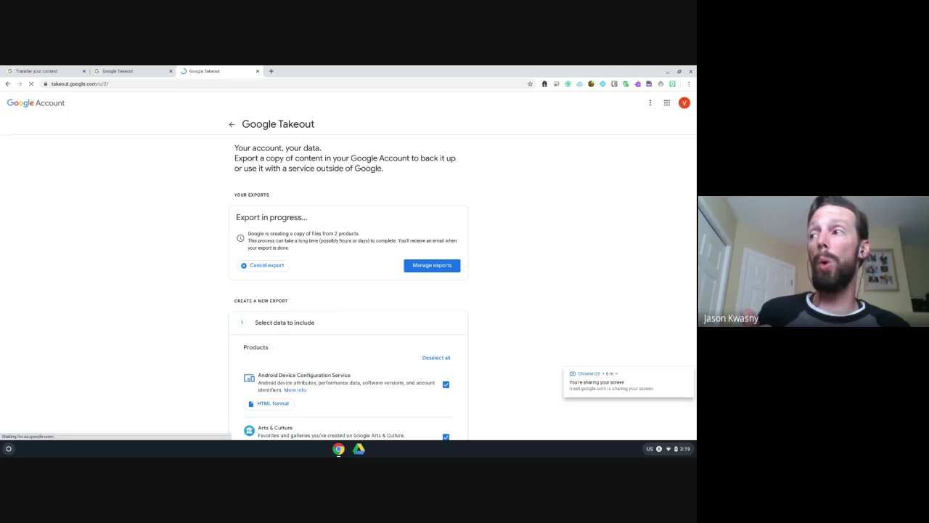
{"action": "scroll", "coordinate": [349, 287], "scroll_direction": "down", "scroll_amount": 5}
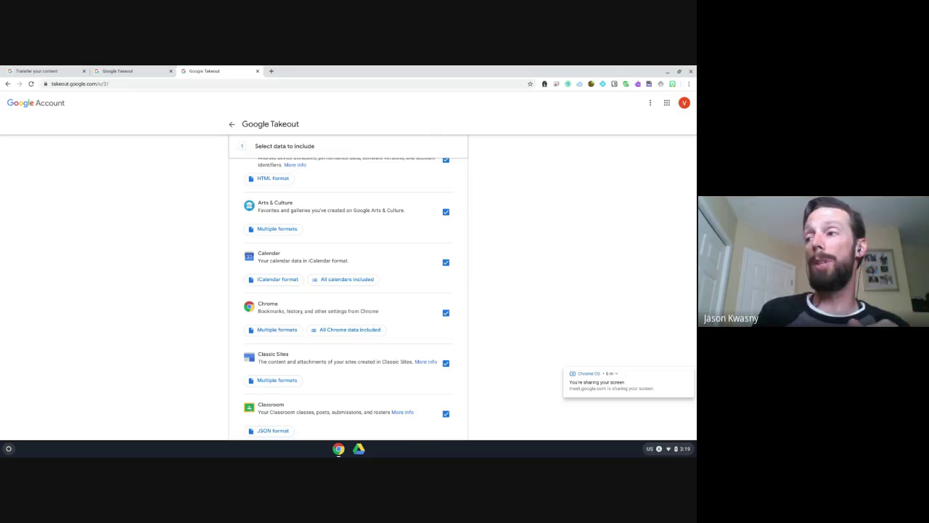
{"action": "scroll", "coordinate": [349, 291], "scroll_direction": "down", "scroll_amount": 3}
{"action": "scroll", "coordinate": [349, 290], "scroll_direction": "up", "scroll_amount": 10}
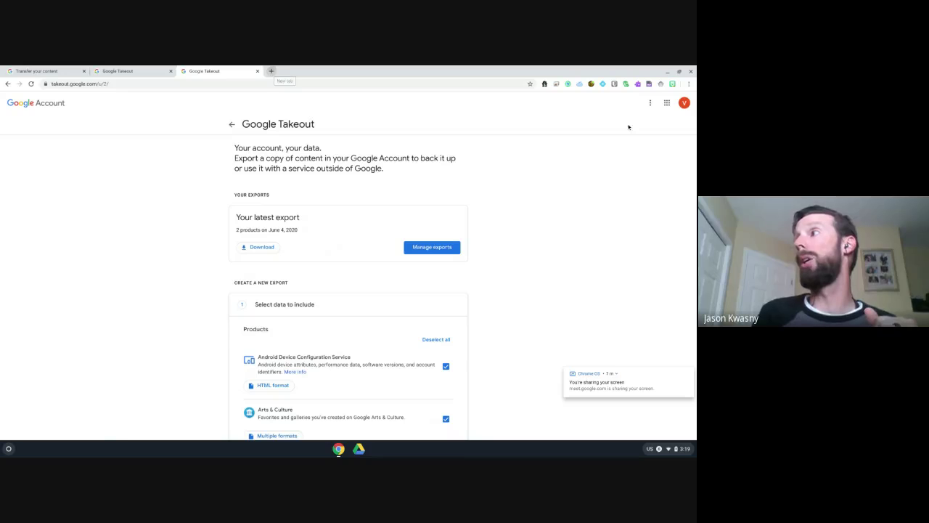
Go to the teacher account's Gmail inbox and open the "Your Google data is ready to download" message
{"action": "left_click", "coordinate": [667, 103]}
{"action": "left_click", "coordinate": [632, 136]}
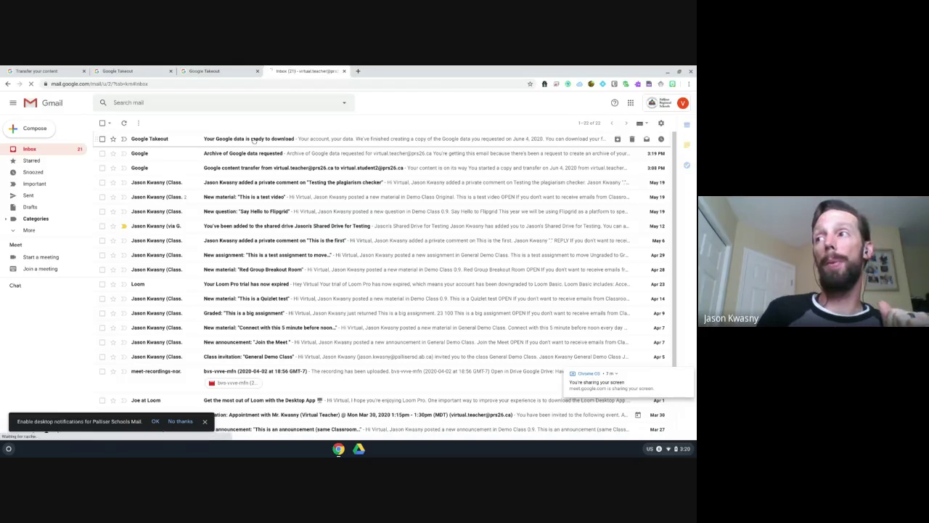
{"action": "left_click", "coordinate": [253, 140]}
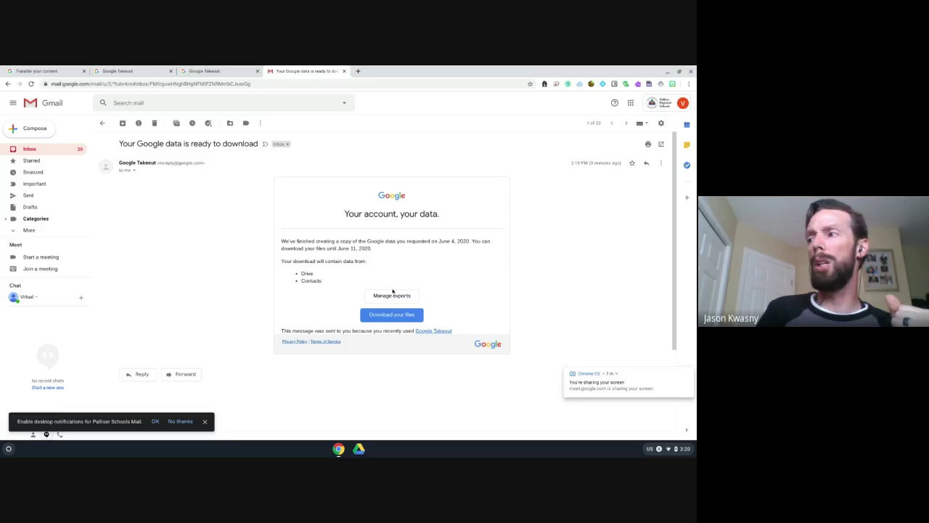
Request the export download from the message, verify the teacher account by entering its password, and cancel saving the file
{"action": "left_click", "coordinate": [382, 317]}
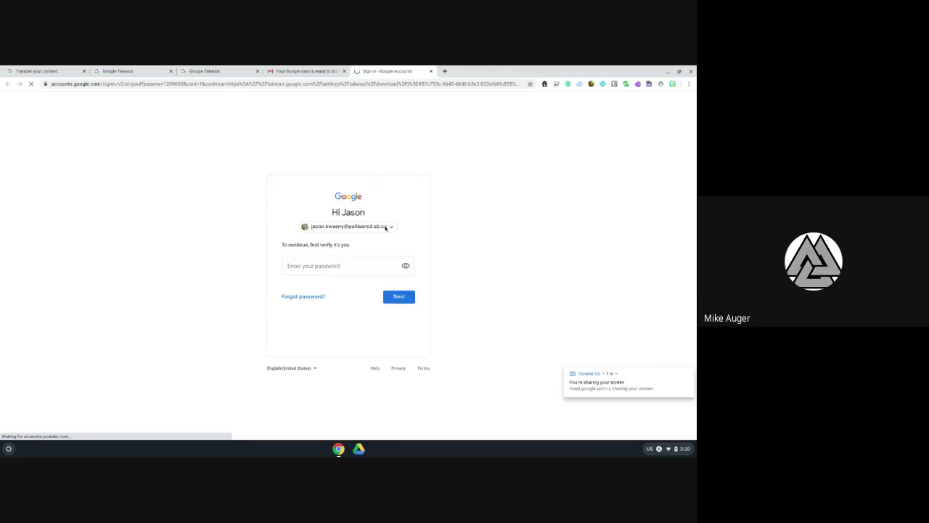
{"action": "left_click", "coordinate": [385, 227]}
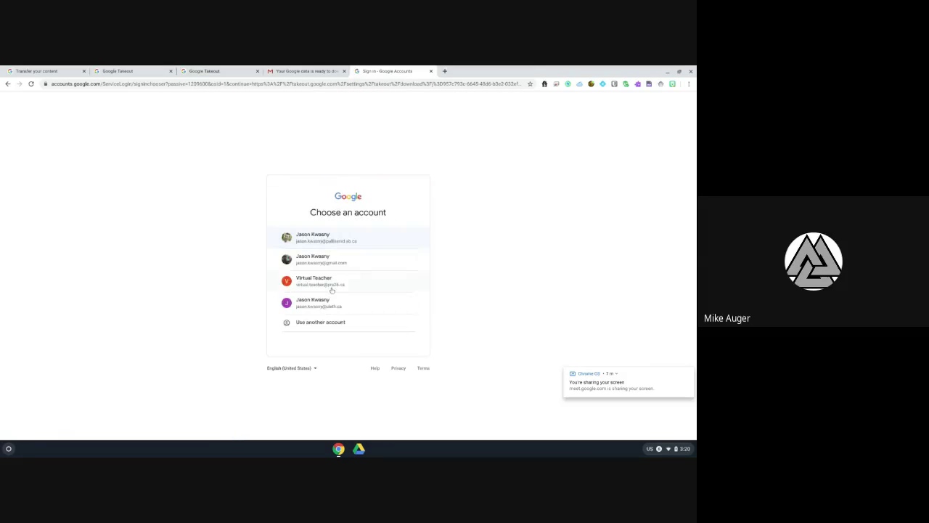
{"action": "left_click", "coordinate": [331, 288]}
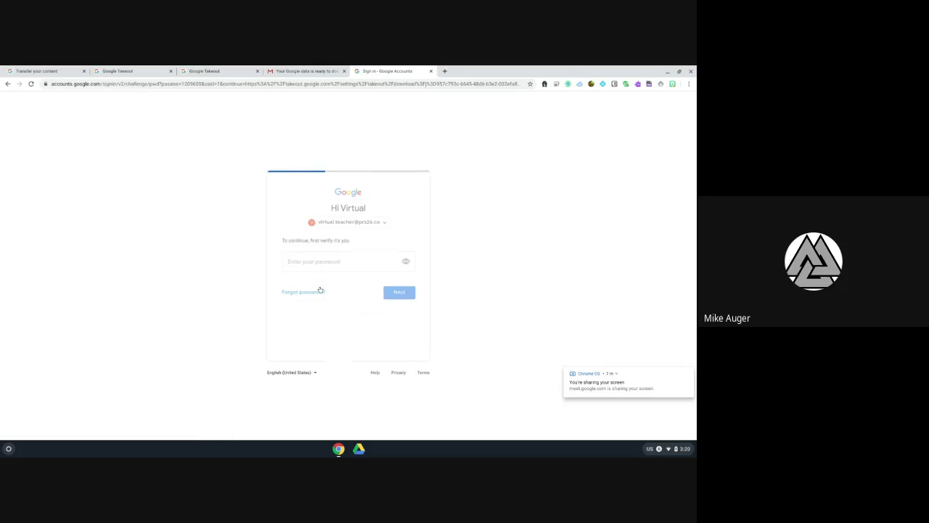
{"action": "type", "text": "•••"}
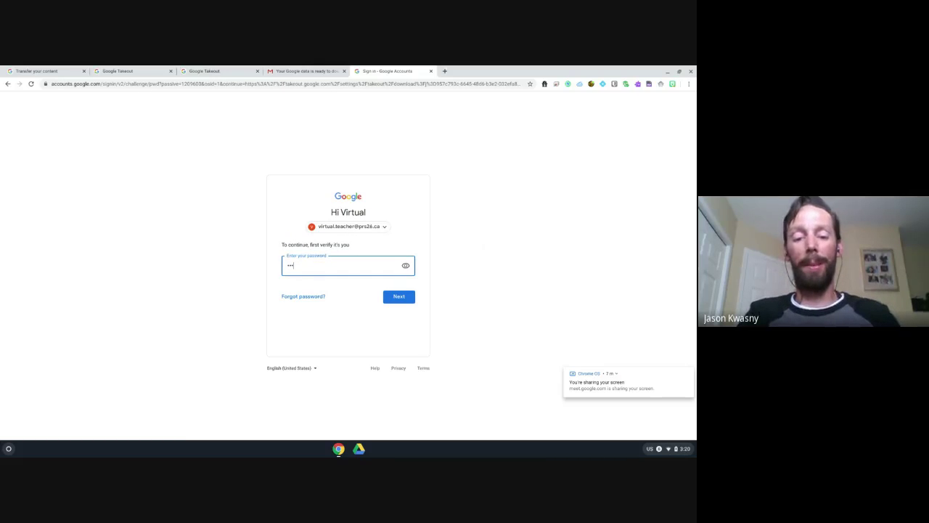
{"action": "type", "text": "••••••"}
{"action": "key", "text": "Return"}
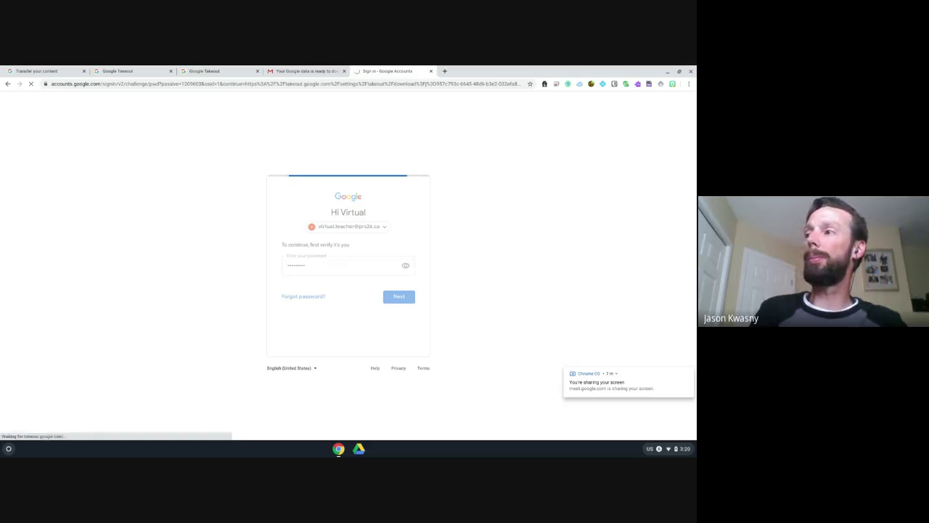
{"action": "left_click", "coordinate": [418, 266]}
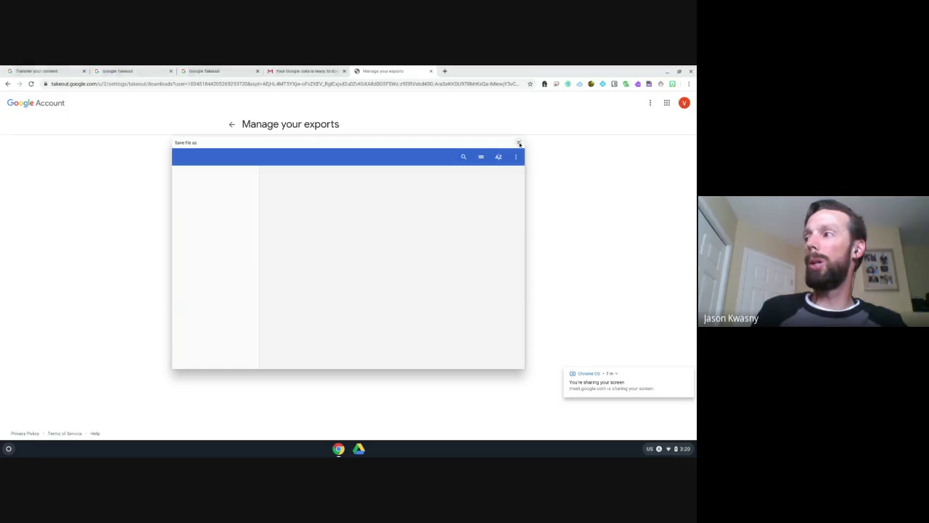
{"action": "left_click", "coordinate": [519, 143]}
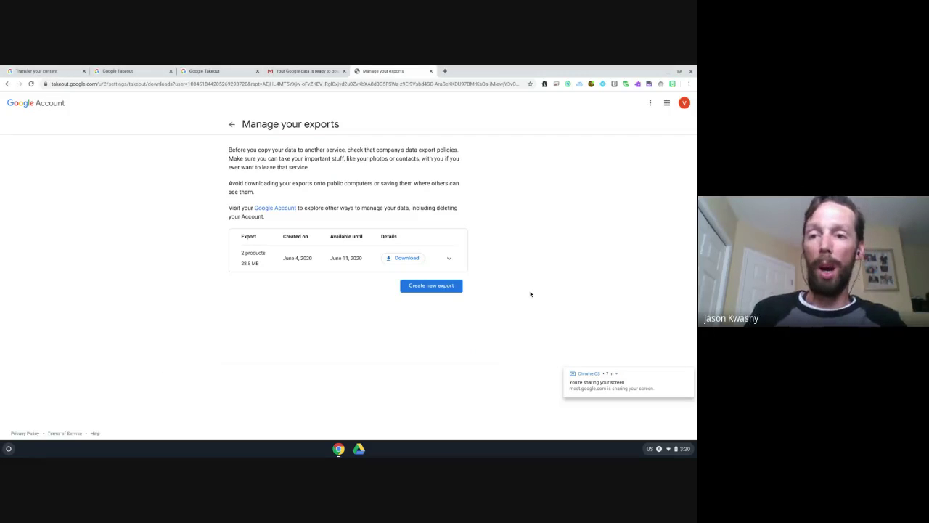